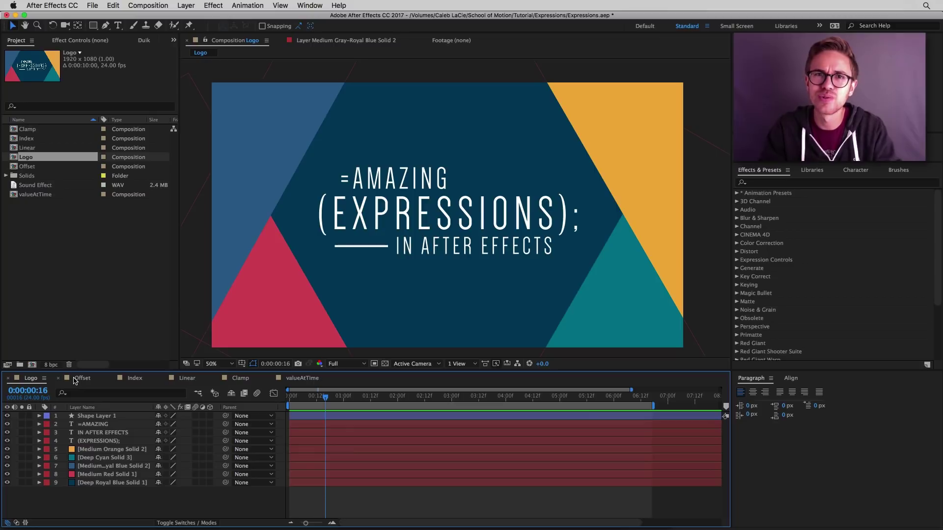
Step: In the Offset composition, move the Triangle layer just below the frame, at about 924, 1249, with the playhead at 0:00:00:12
click(78, 378)
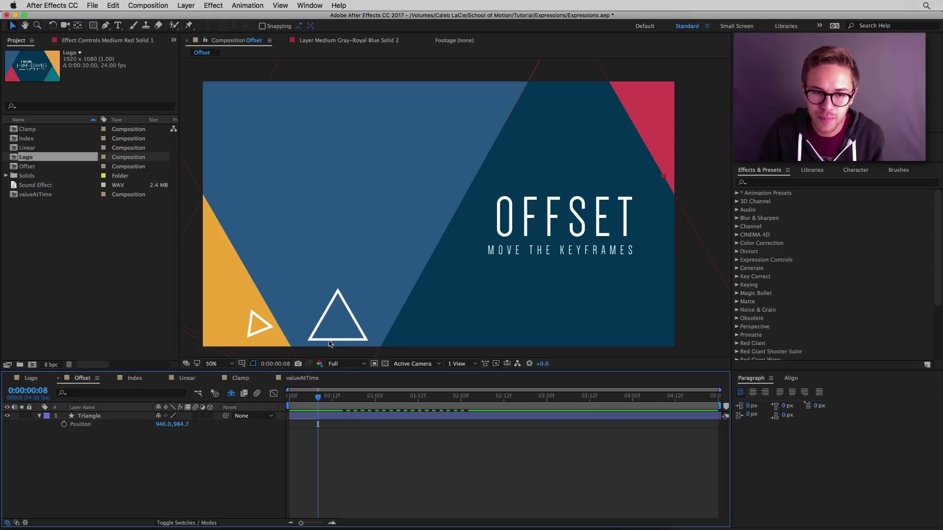
drag(333, 329, 337, 258)
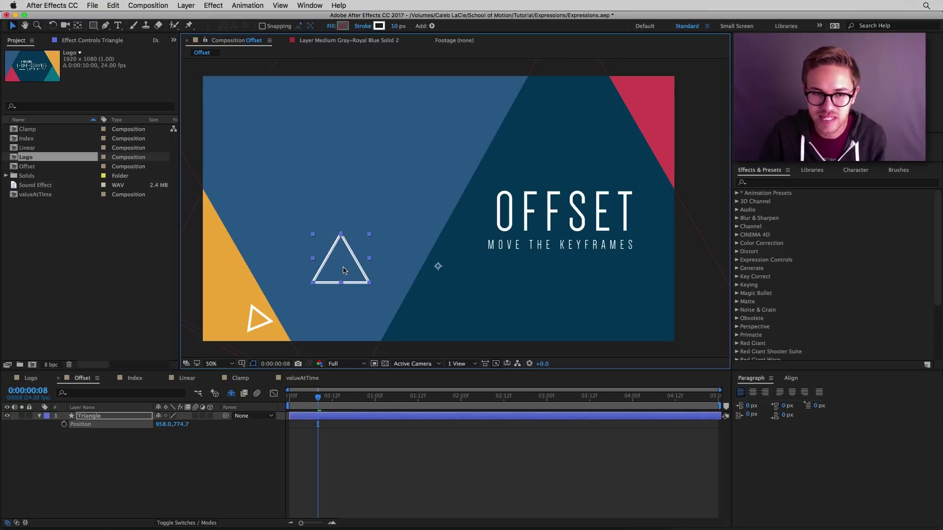
drag(342, 275, 332, 401)
click(315, 399)
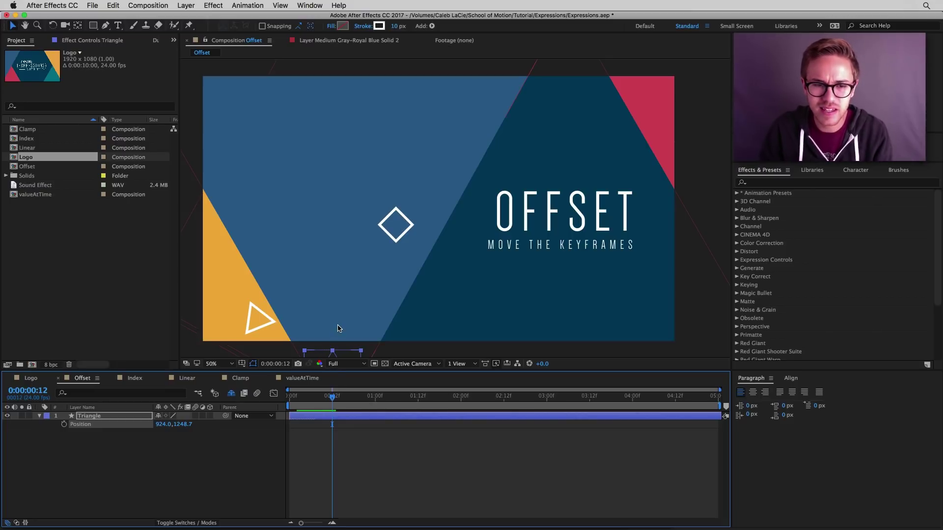
drag(338, 308, 338, 277)
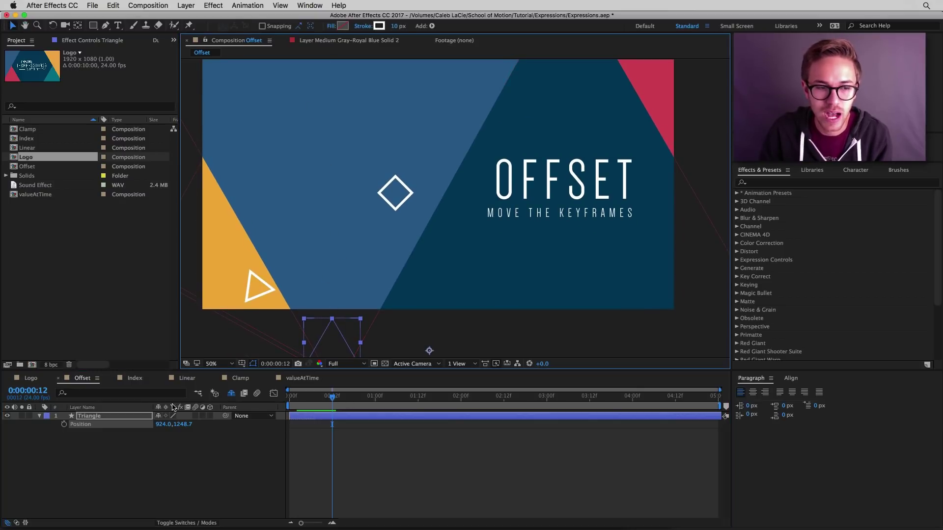
Step: Keyframe the triangle's Position at 0:00:00:12 and again at 0:00:02:00, raised into the frame at about 924, 609, and preview the motion
click(64, 424)
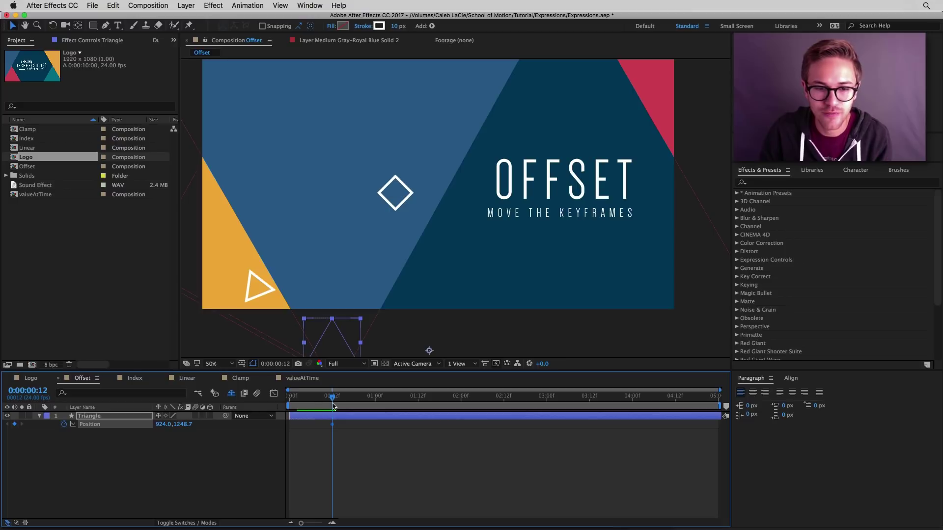
drag(338, 403, 461, 432)
drag(336, 318, 337, 205)
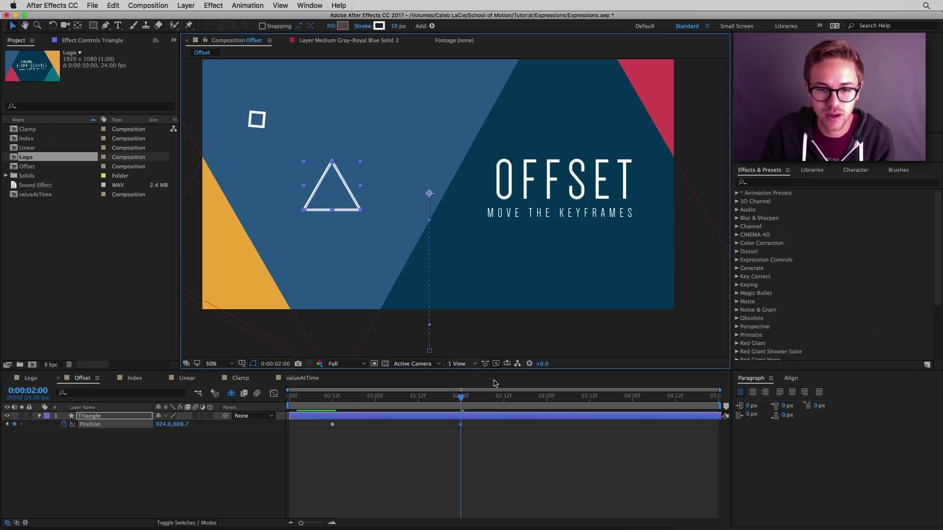
click(386, 400)
key(space)
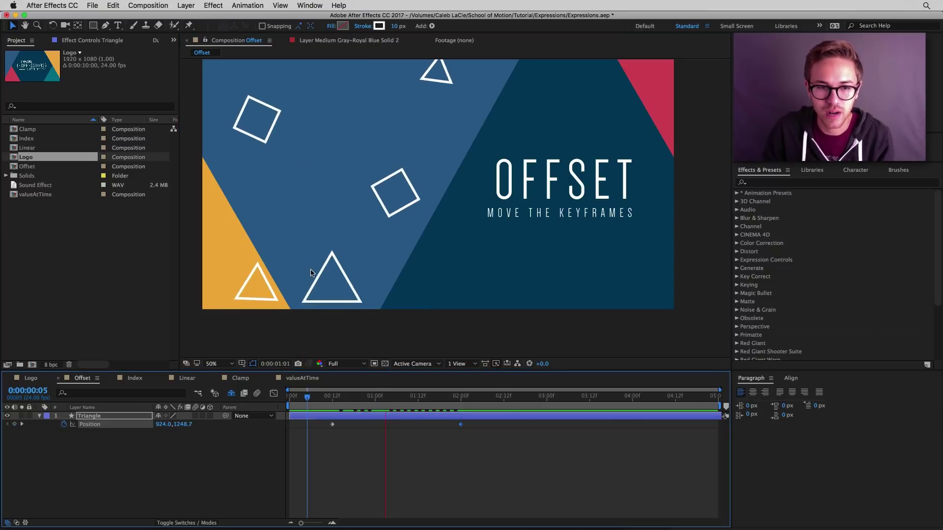
key(space)
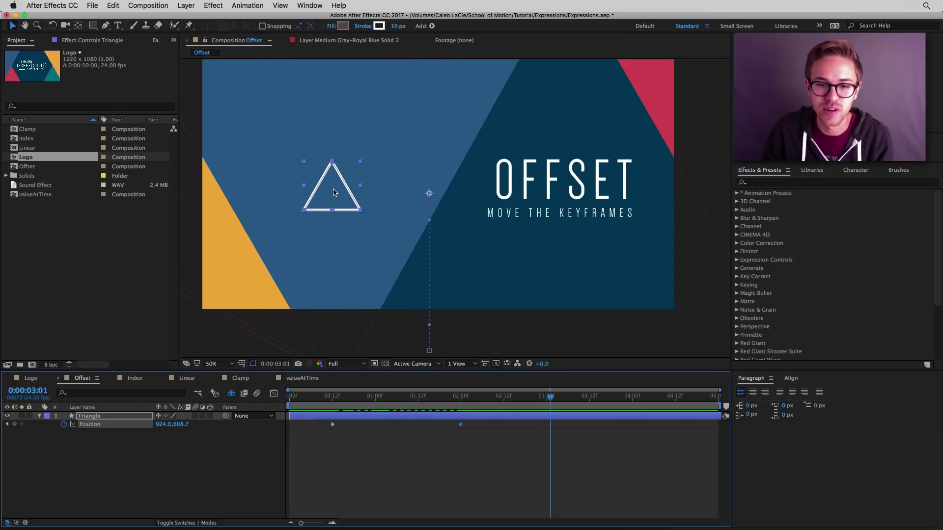
Step: Add the expression loopOut("offset"); to the Triangle layer's Position and preview the result
alt+click(64, 425)
text(loopOut("offset");)
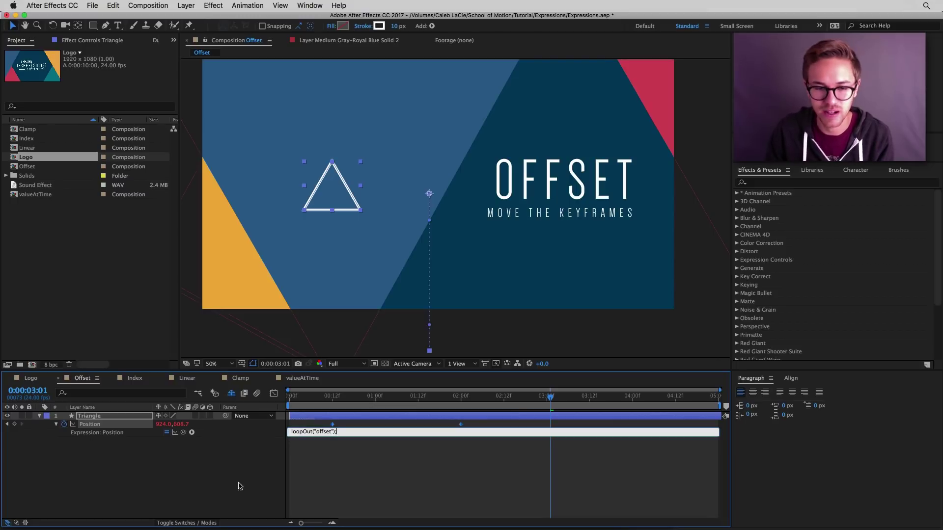
click(355, 481)
drag(333, 400, 301, 407)
key(space)
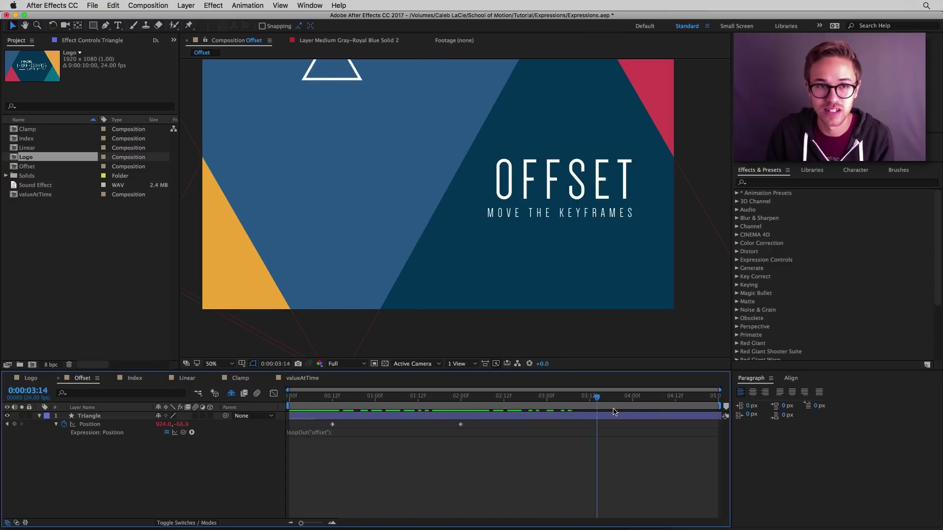
Step: Move the second Position keyframe earlier, to shortly after the one-second mark, and preview the faster rise
drag(372, 419, 329, 420)
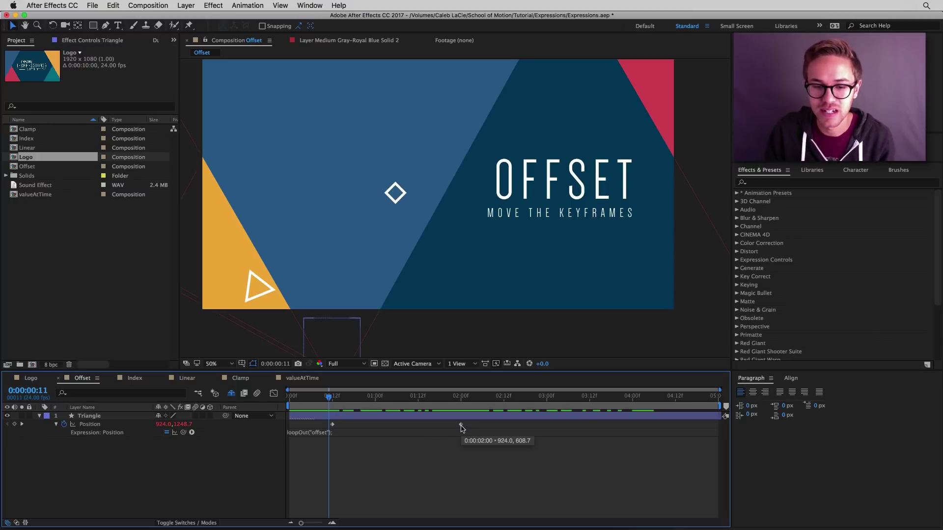
drag(461, 425, 387, 425)
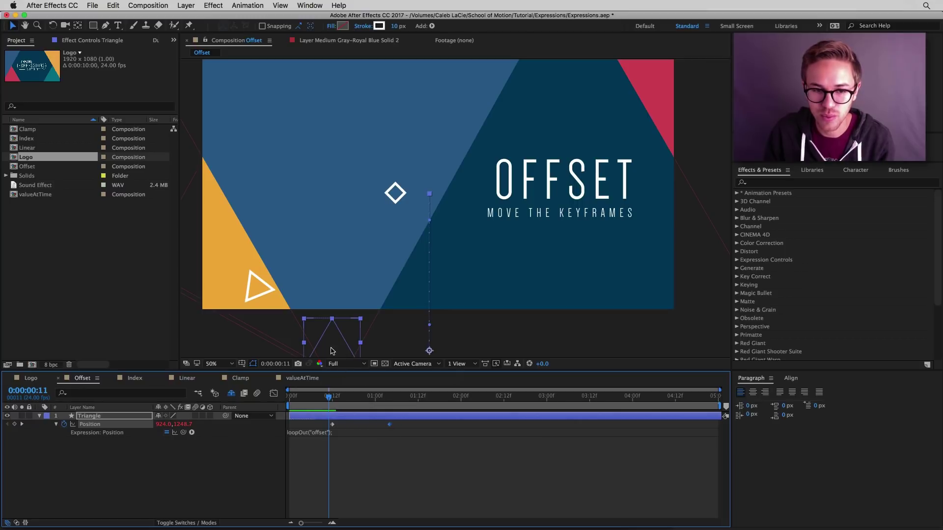
drag(329, 398, 324, 405)
key(space)
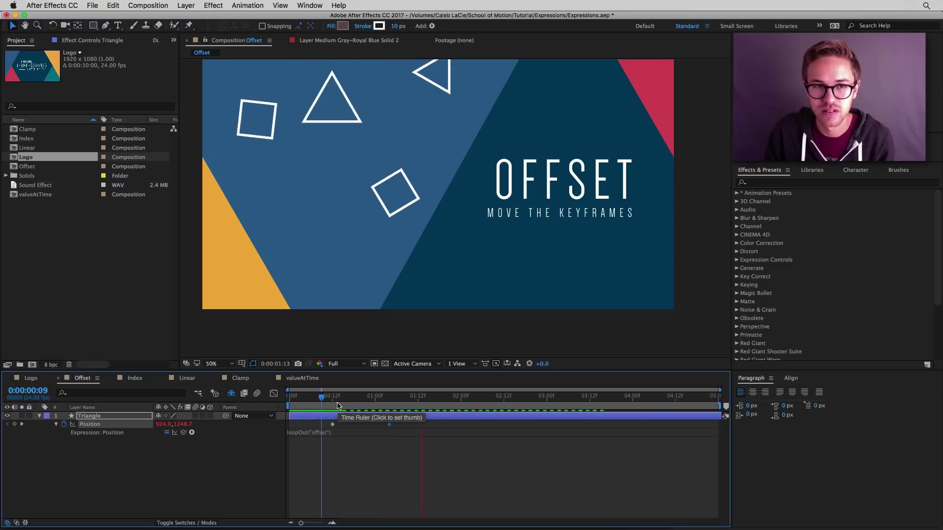
key(space)
Step: Tighten the second Position keyframe to just before the one-second mark and preview from 0:00:00:12
drag(390, 425, 371, 427)
click(332, 404)
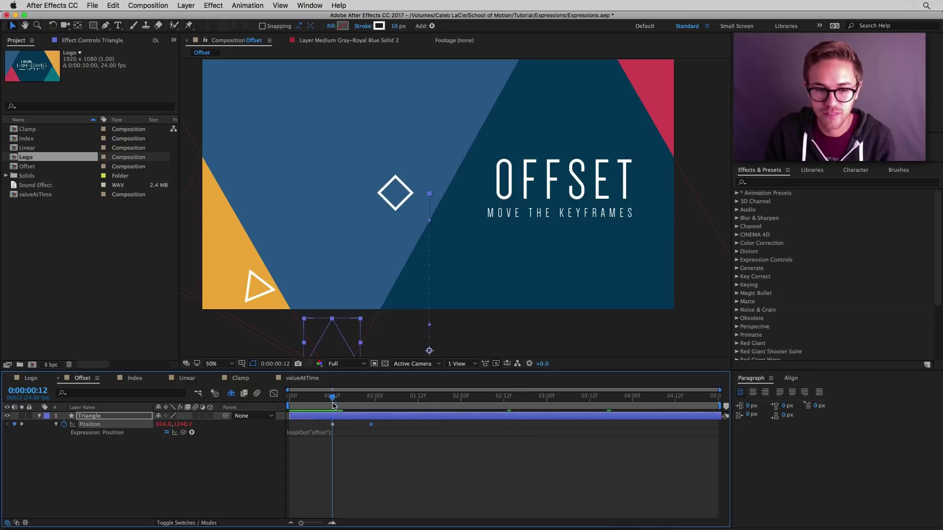
key(space)
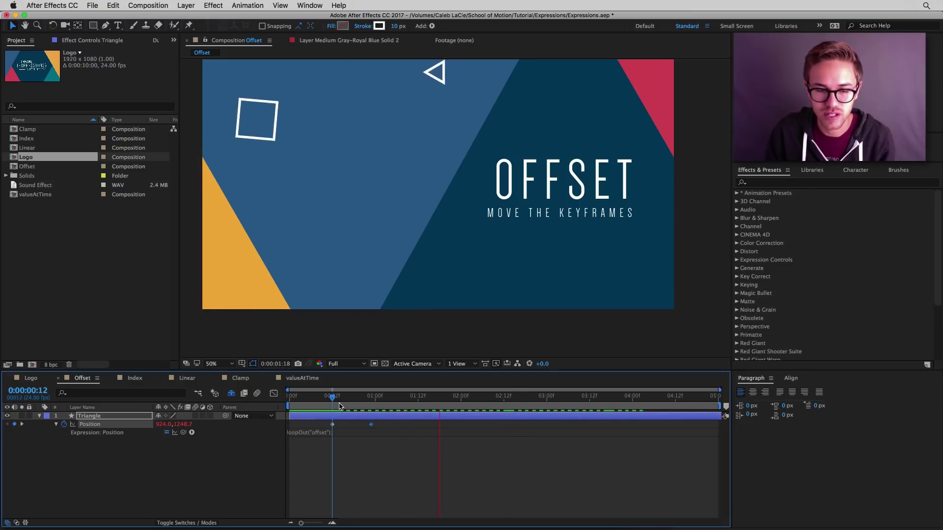
click(376, 403)
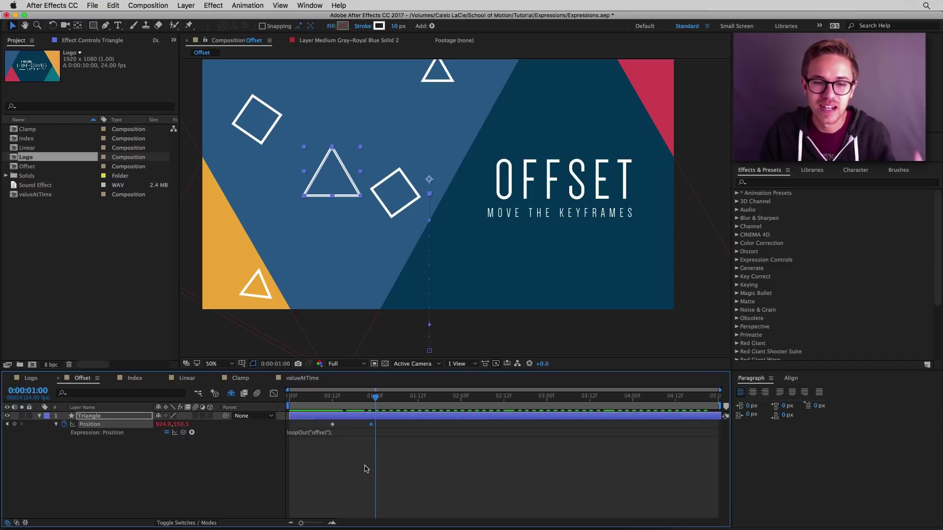
Step: Move the second Position keyframe past one second, and try a time*55 line below the loopOut expression before removing it
drag(371, 424, 406, 424)
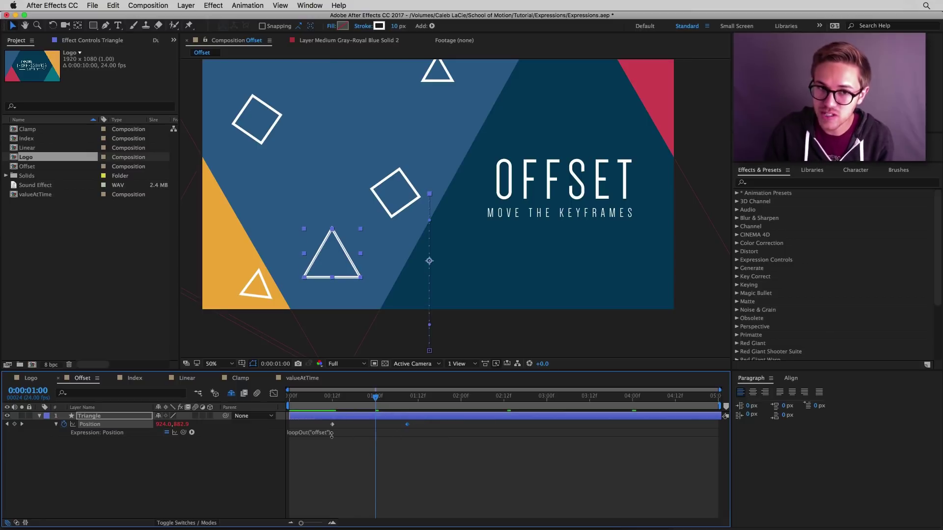
click(333, 435)
click(338, 432)
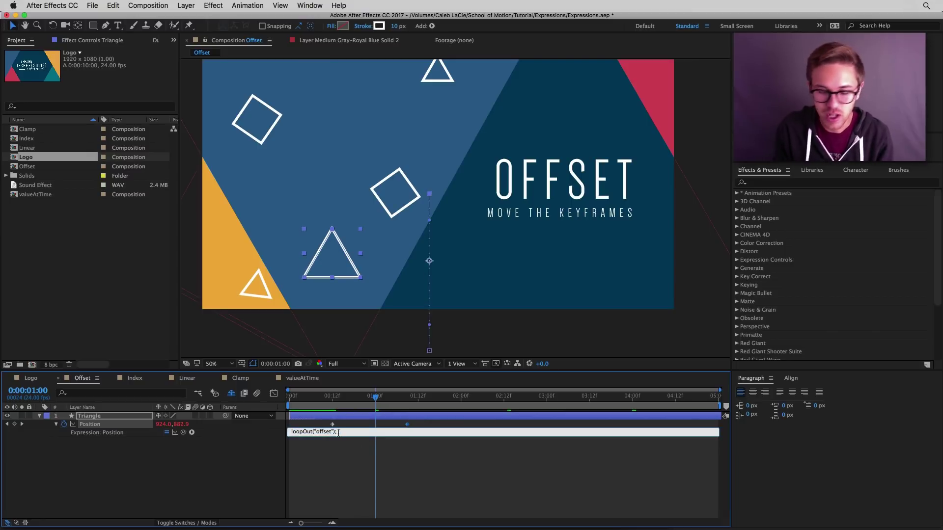
key(Return)
text(time*55)
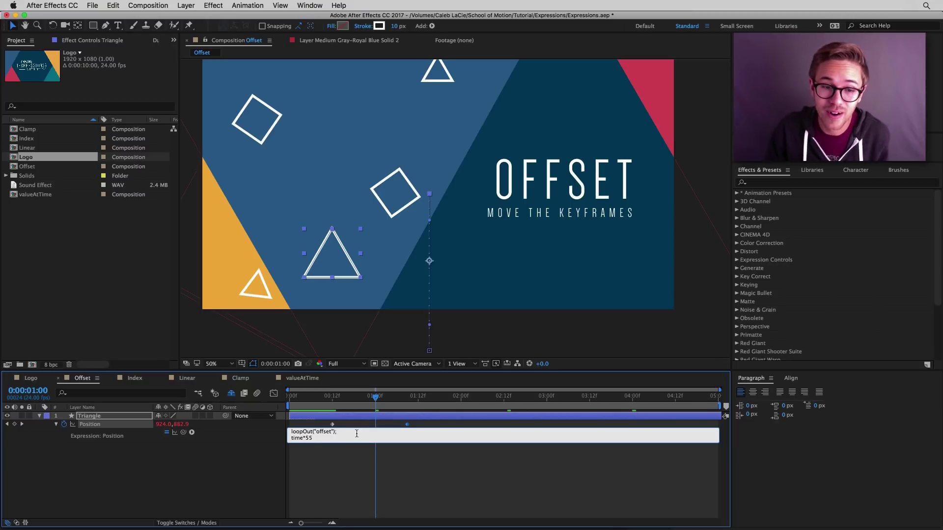
drag(344, 437, 285, 437)
key(BackSpace)
key(BackSpace)
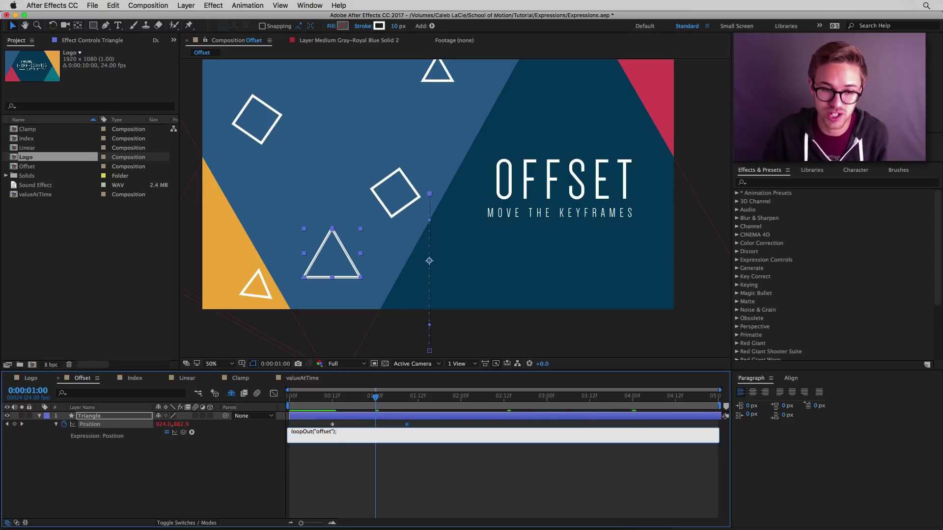
click(334, 481)
Step: Pull the second Position keyframe back to shortly before one second and preview the looping rise from around frame 10
drag(407, 429, 325, 407)
click(333, 405)
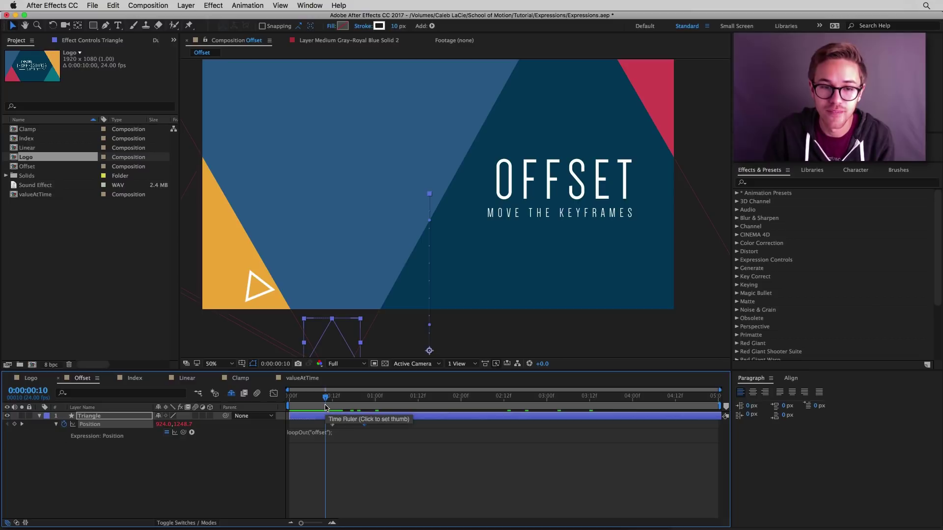
key(space)
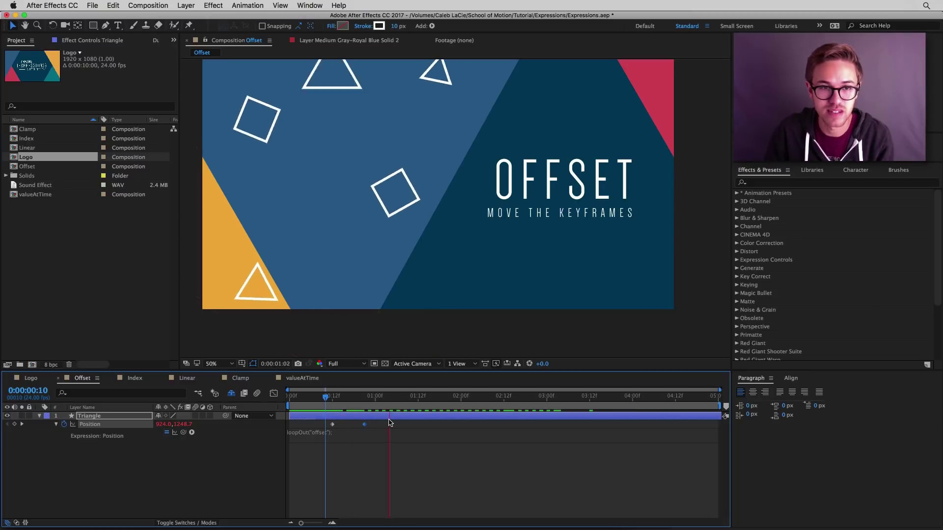
click(320, 401)
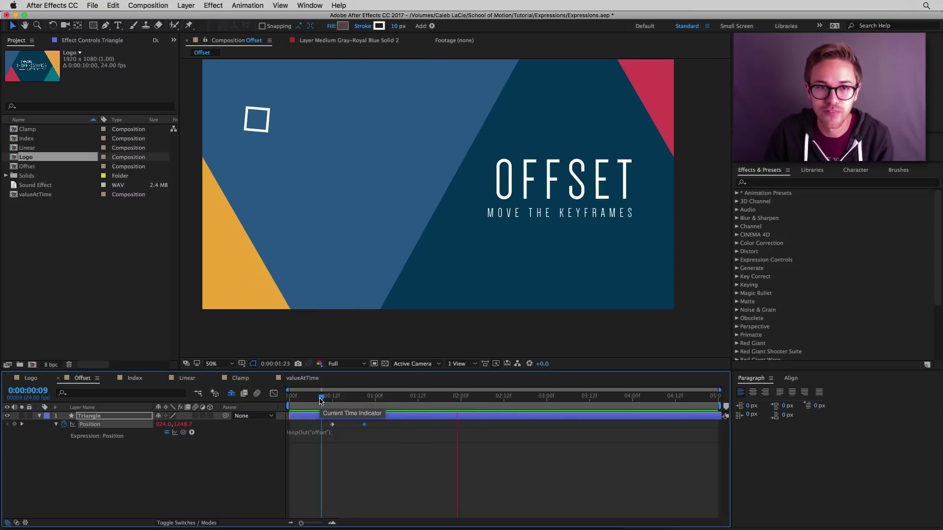
key(space)
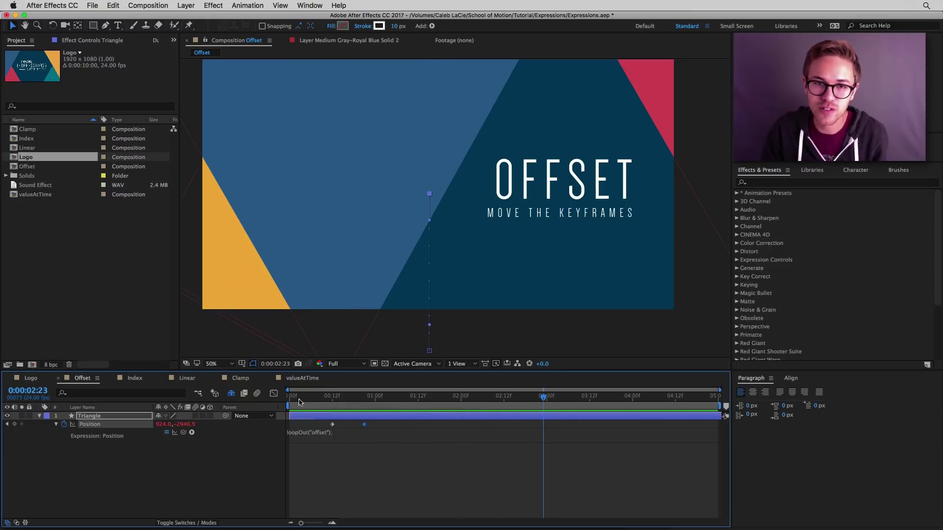
Step: Open the Index composition, enlarge its view to 50%, and show the hidden shy layers in its layer list
click(134, 379)
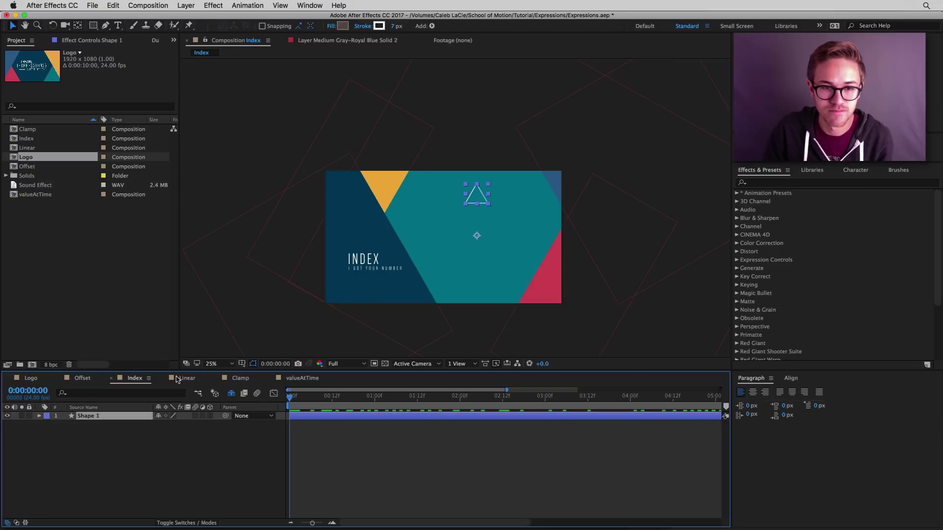
drag(421, 297, 406, 291)
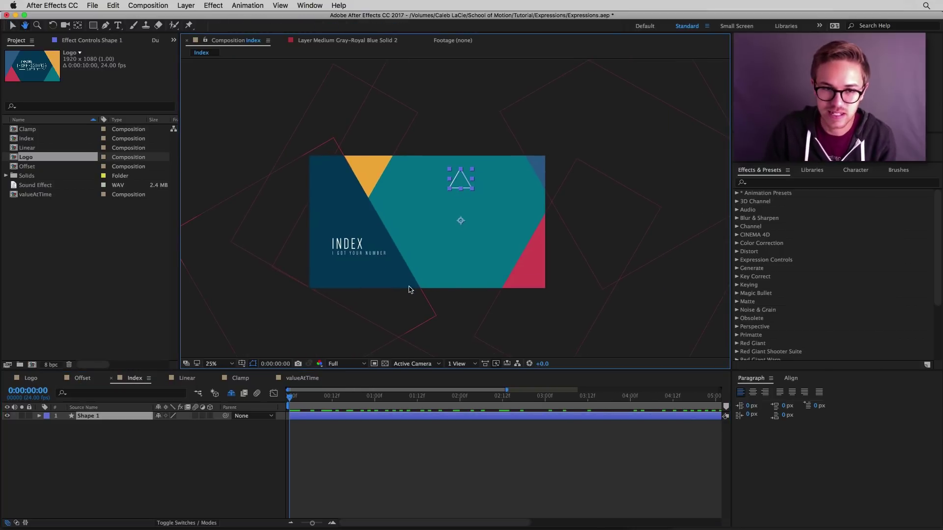
scroll(414, 291, up, 2)
drag(480, 246, 480, 266)
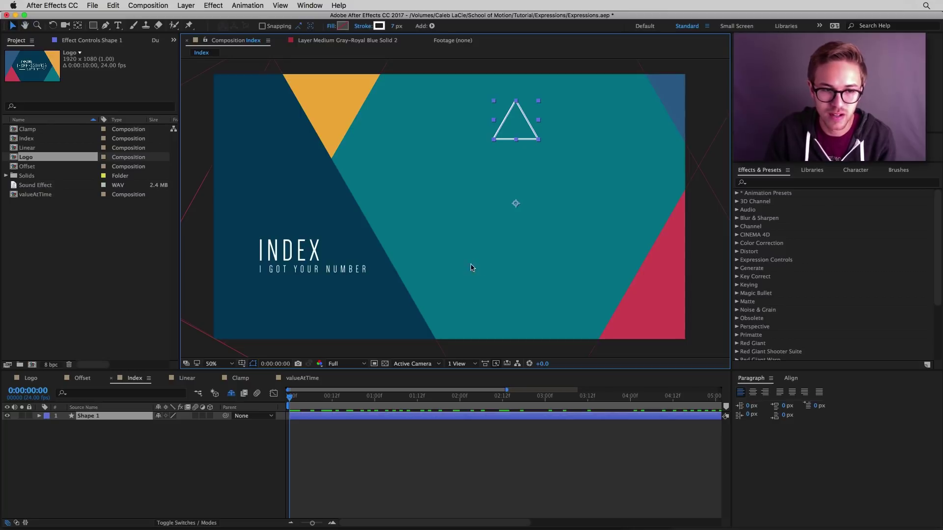
click(233, 396)
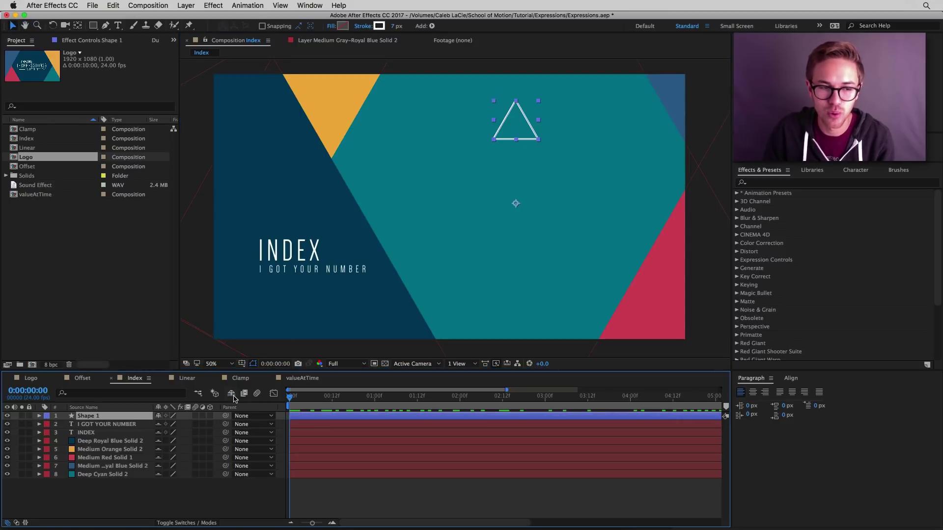
click(118, 508)
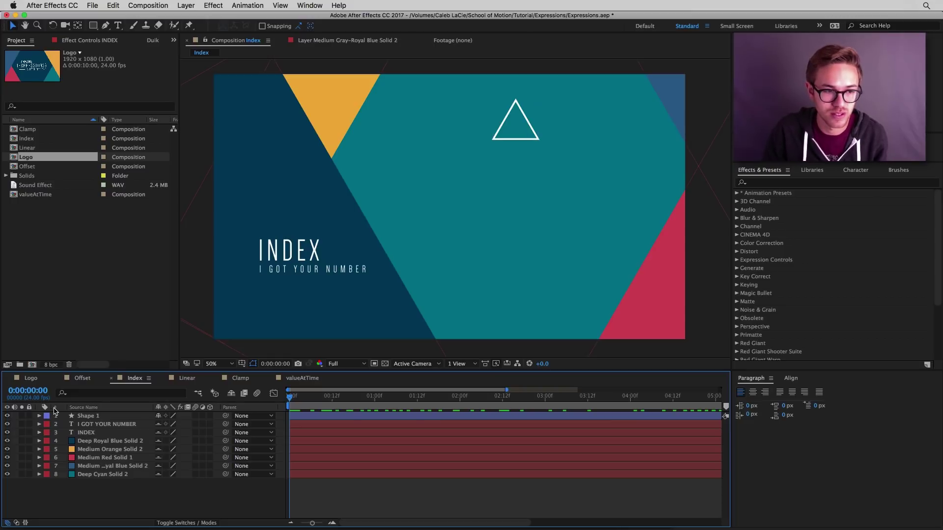
Step: Examine the layer numbers of Shape 1, I GOT YOUR NUMBER and INDEX by selecting each layer in turn
click(98, 417)
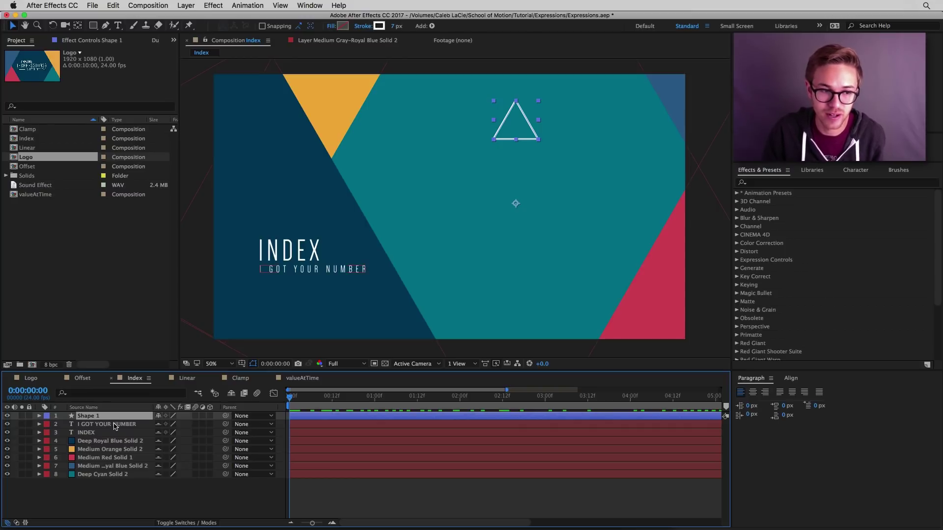
click(116, 425)
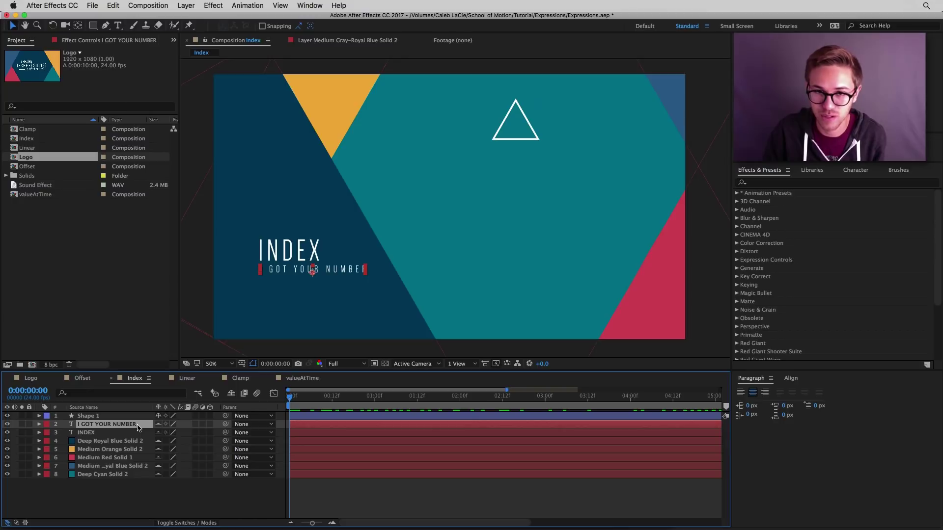
click(128, 433)
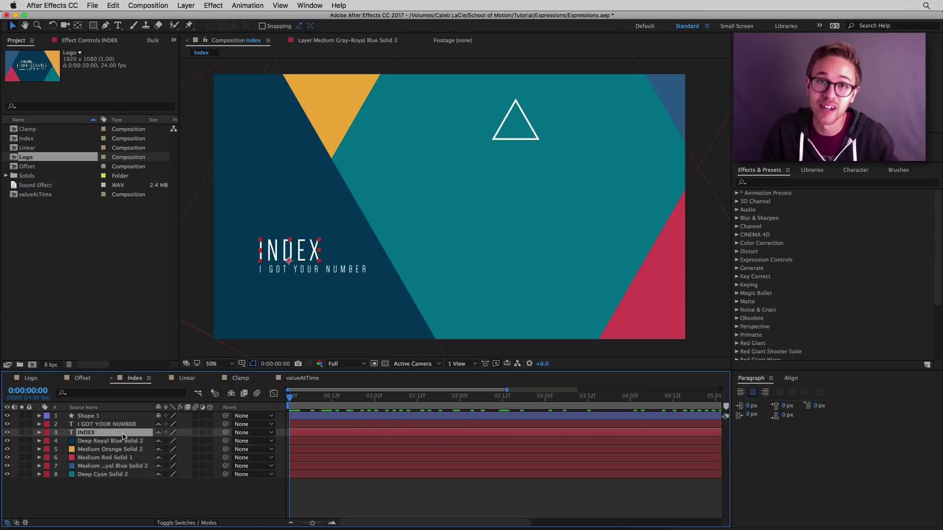
click(139, 509)
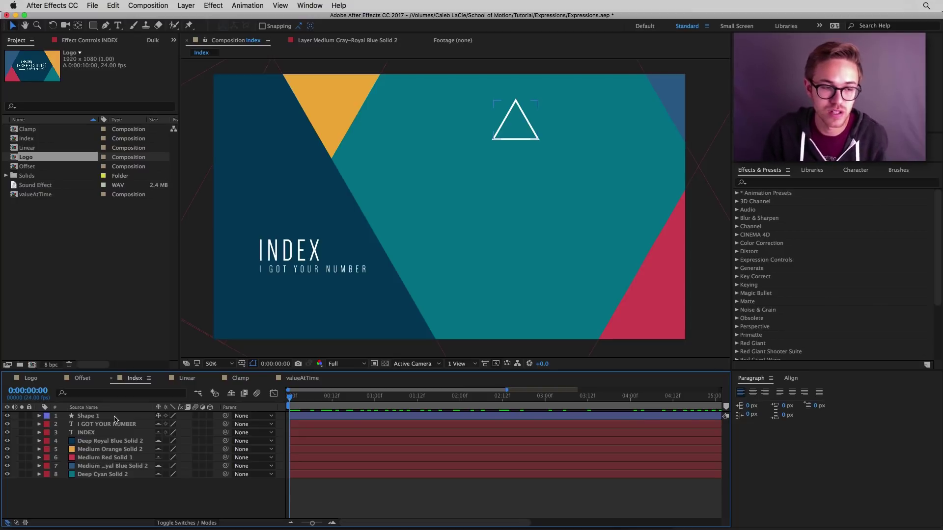
Step: Expand Shape 1's Polystar Path properties and drive its Points with the expression index+2;
click(39, 416)
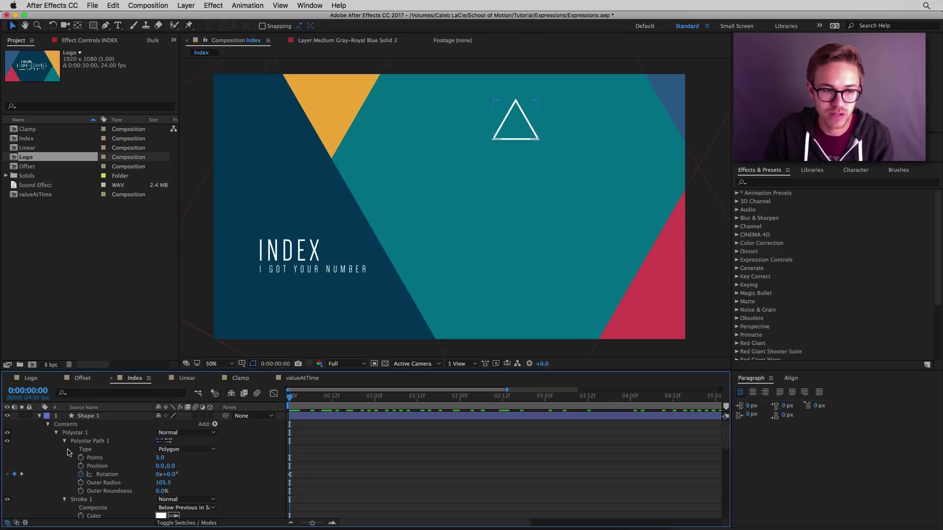
click(521, 127)
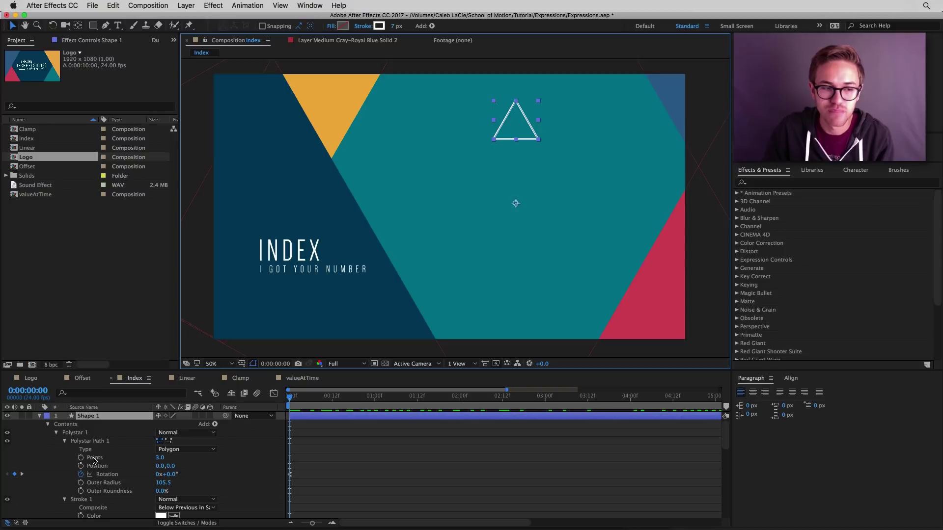
mouse_move(135, 528)
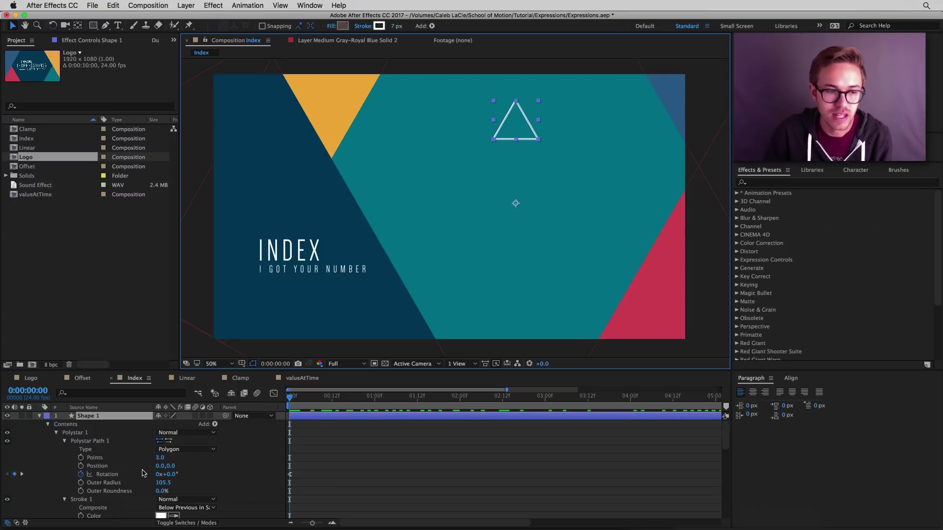
alt+click(81, 457)
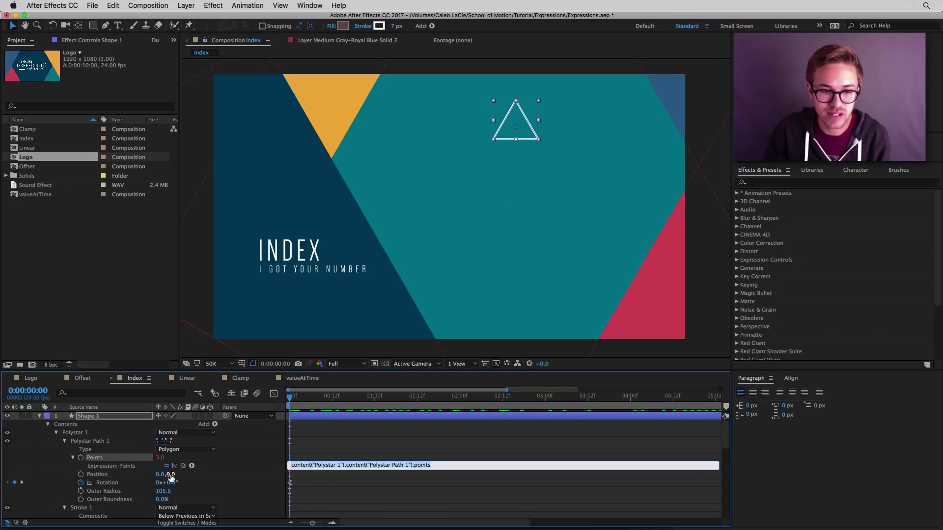
text(ind)
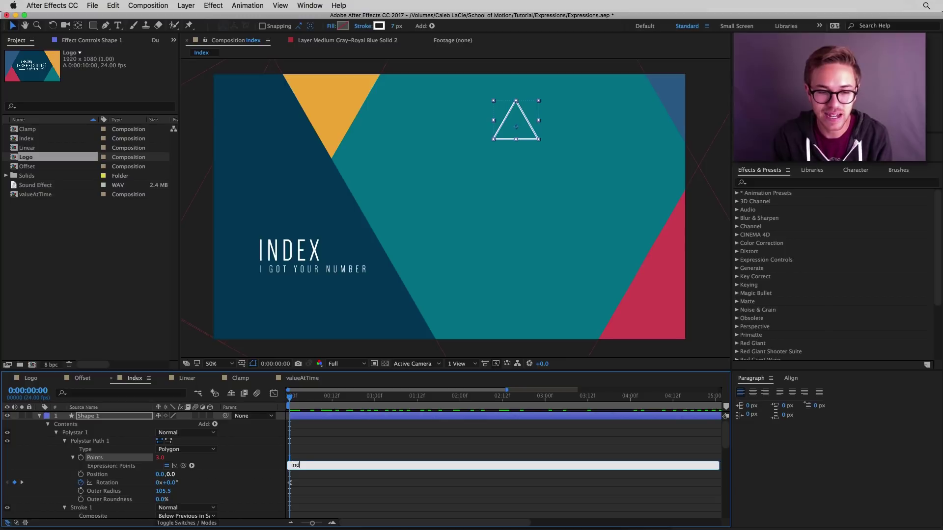
text(ex+2;)
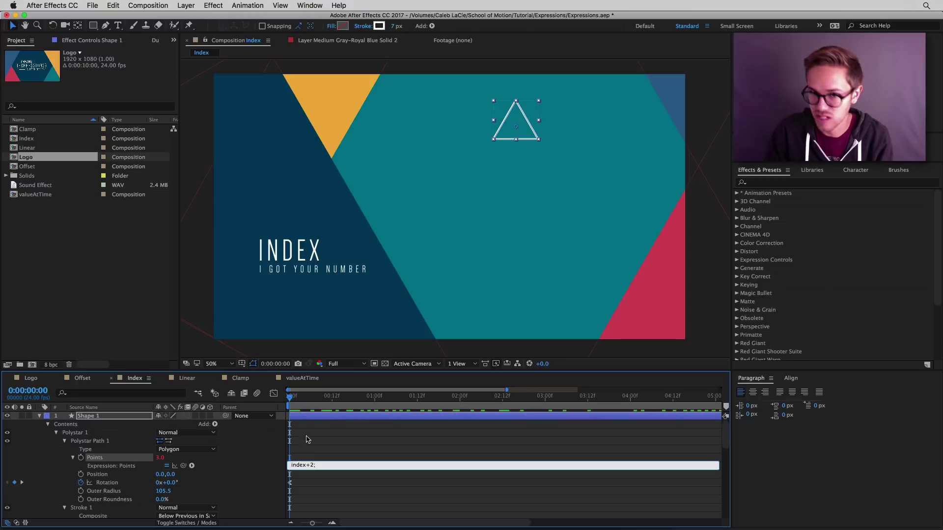
click(334, 434)
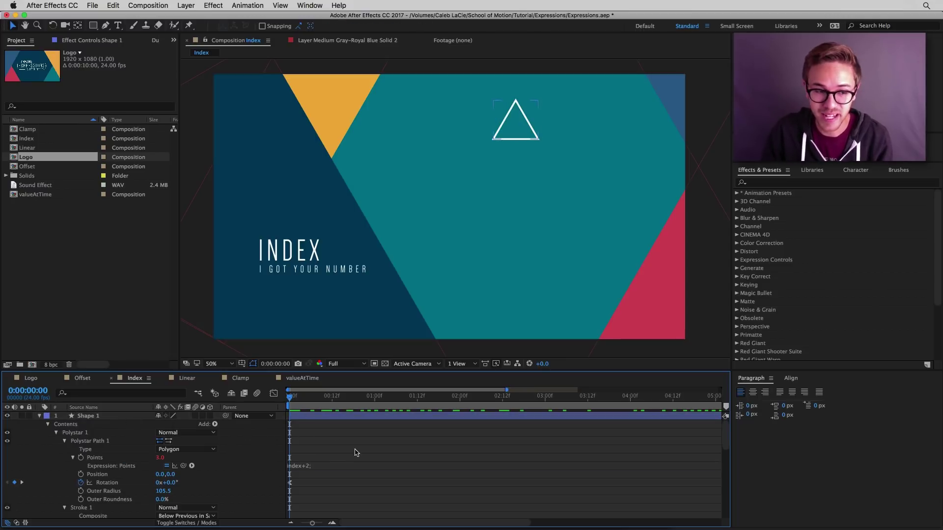
Step: Try duplicating the Shape 1 layer three times, and undo all three duplicates
click(109, 416)
key(super+d)
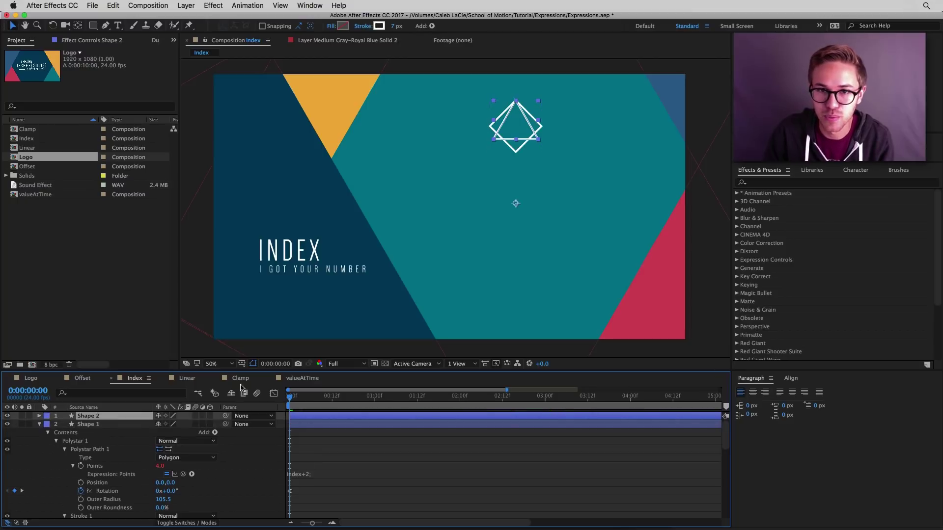
key(super+d)
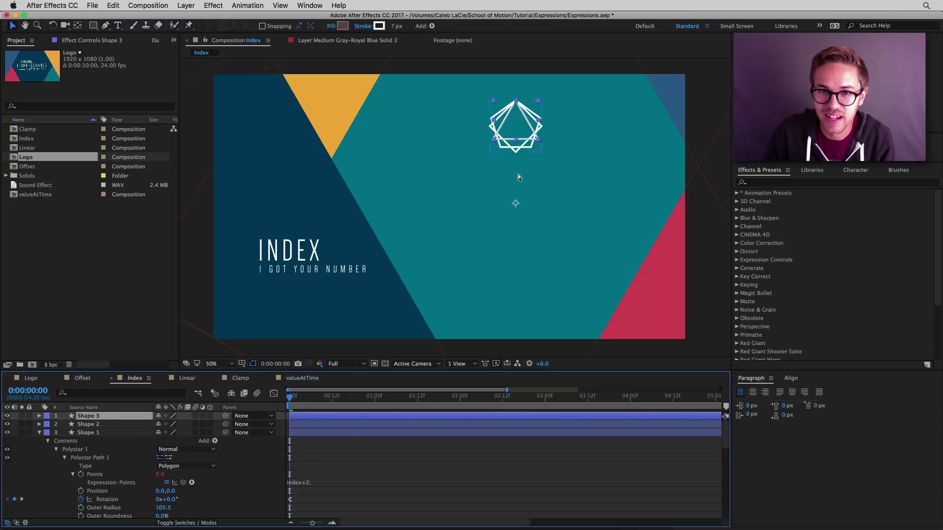
key(super+d)
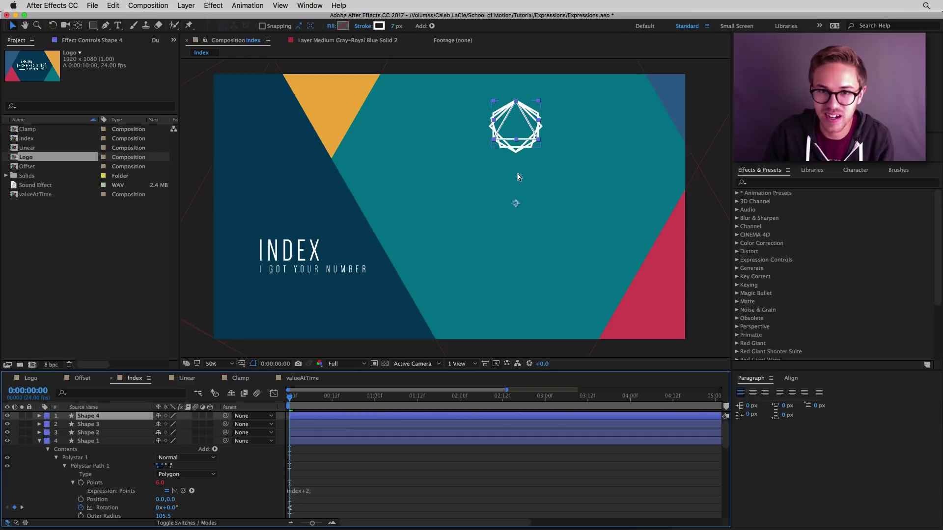
key(super+z)
key(super+z)
key(super+z)
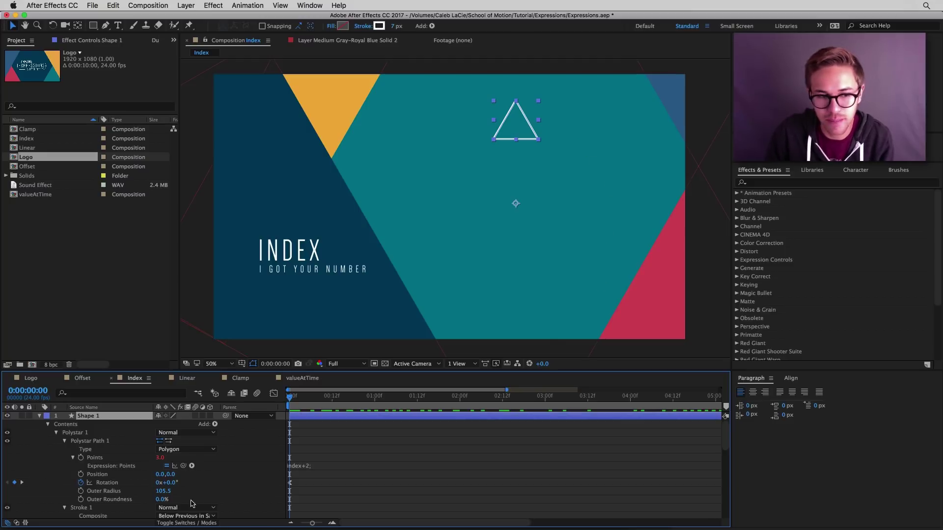
Step: Reveal the layer Rotation of Shape 1, try it at 51°, and undo that rotation
key(r)
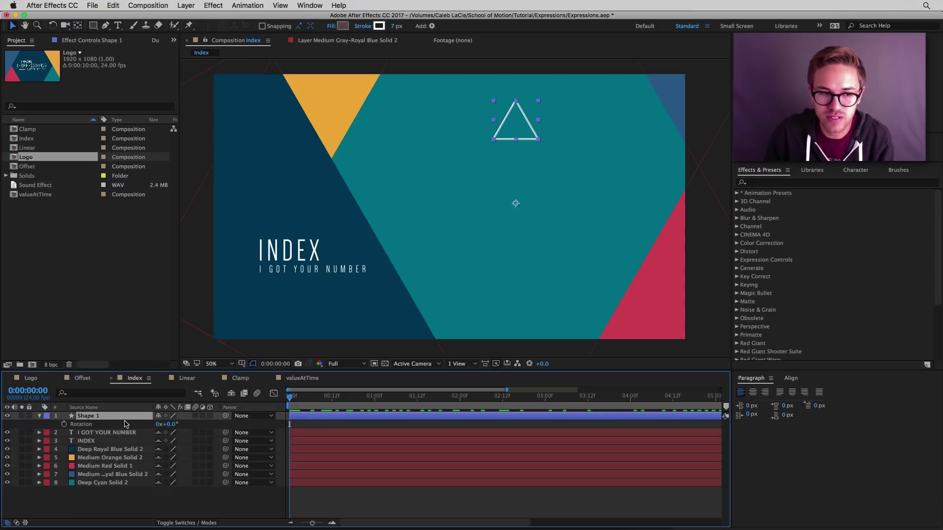
drag(167, 424, 196, 428)
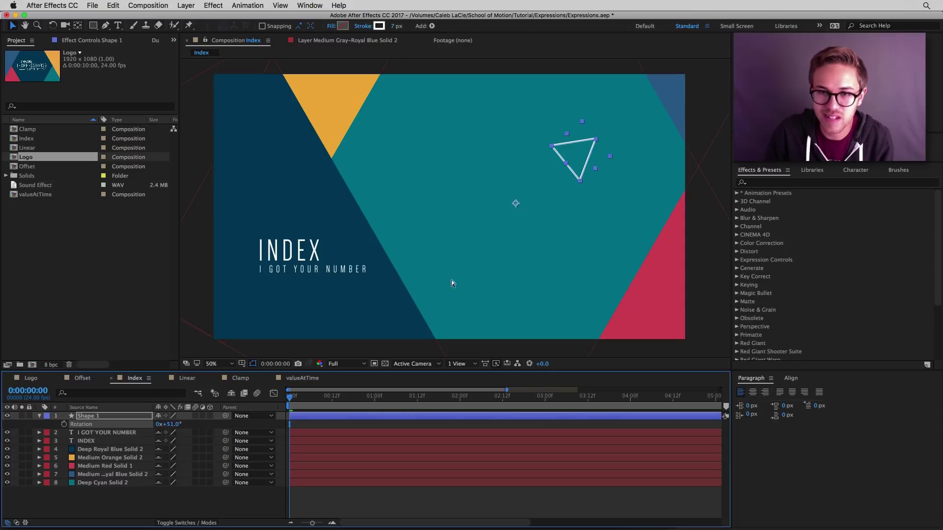
key(super+z)
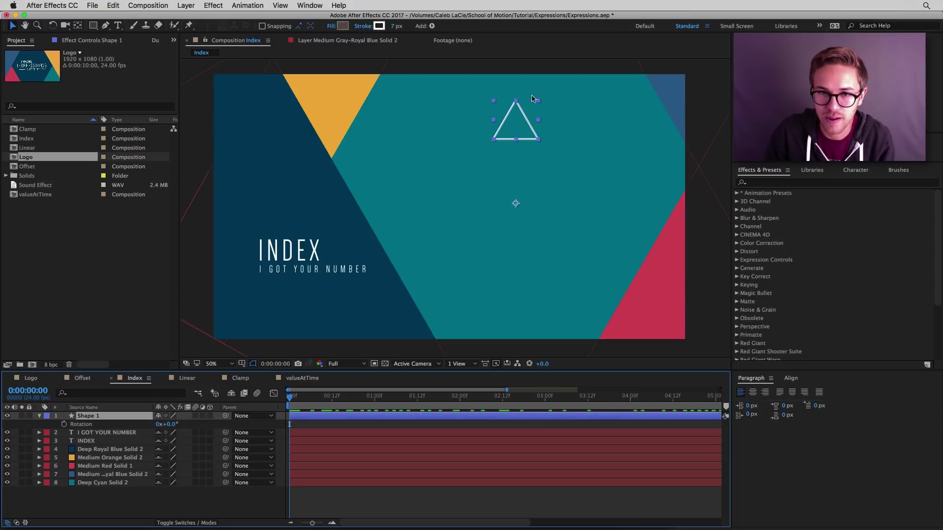
Step: Add the expression index*60-60; to the layer Rotation of Shape 1
alt+click(64, 424)
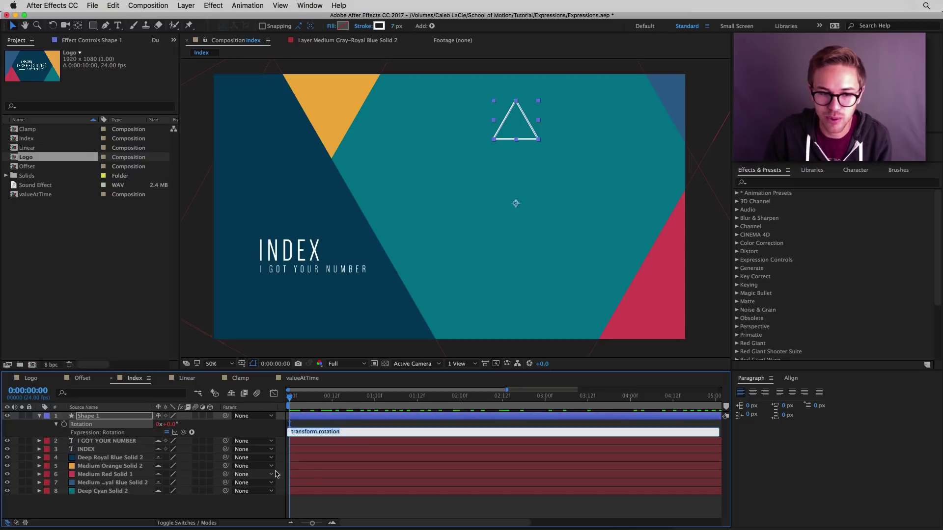
text(index*60-60)
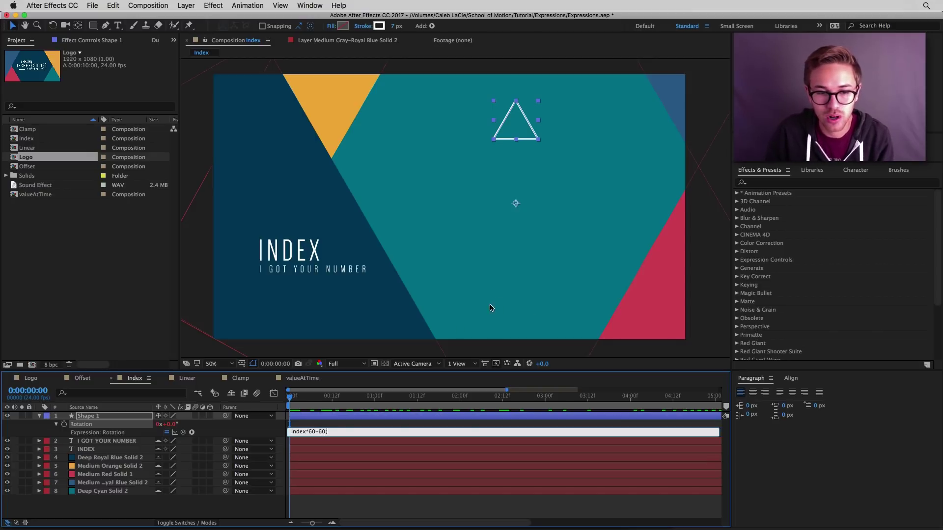
text(;)
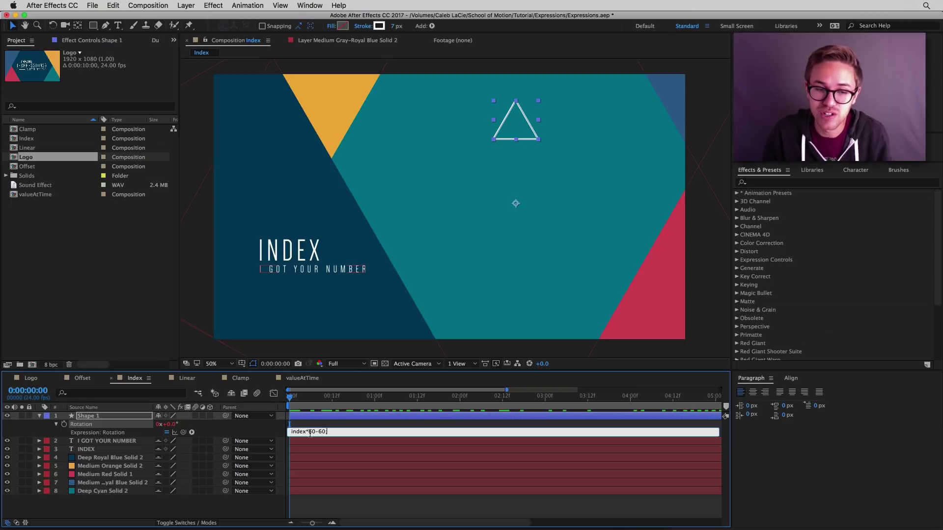
double_click(303, 431)
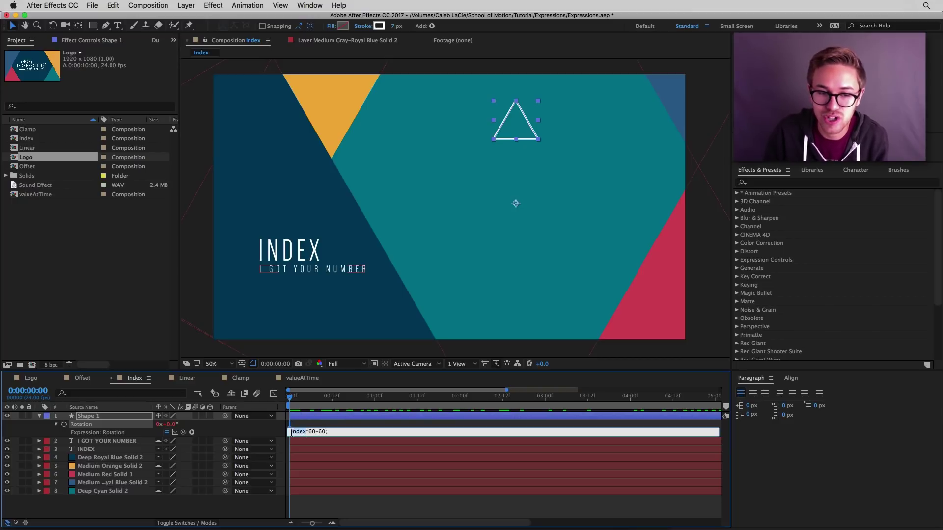
click(327, 426)
Step: Duplicate the Shape 1 layer five times to build a ring of six polygons
click(98, 417)
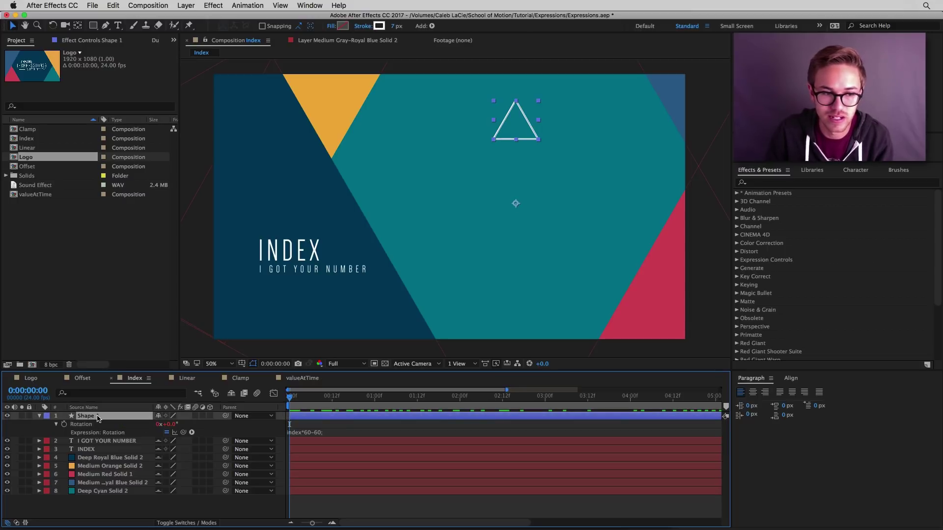
key(super+d)
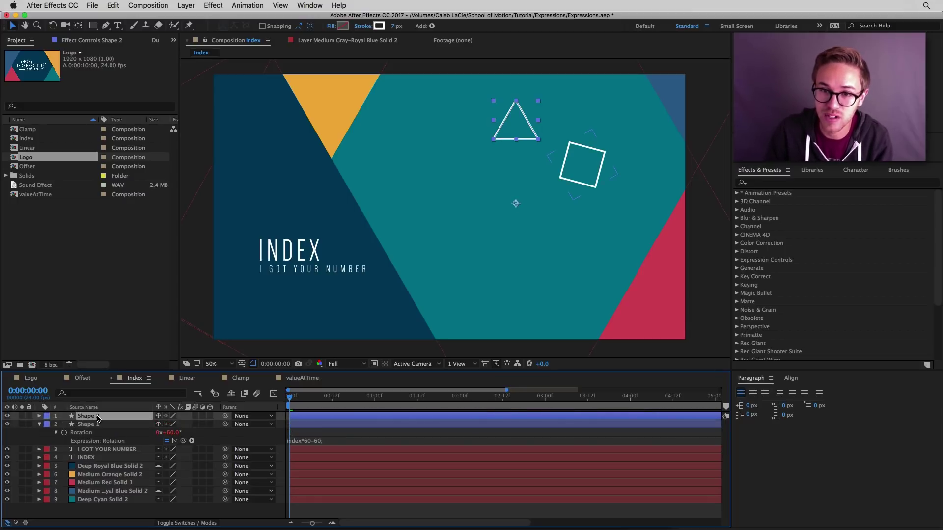
key(super+d)
key(super+d)
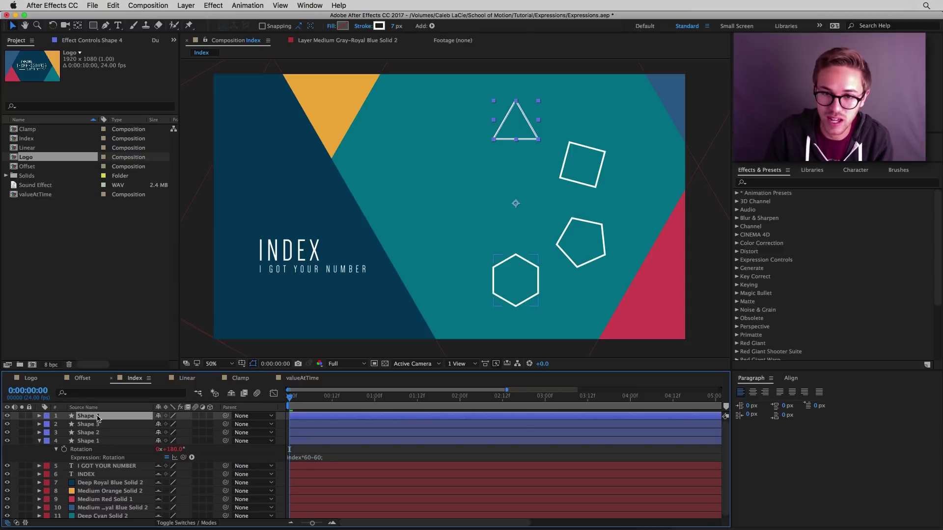
key(super+d)
key(super+d)
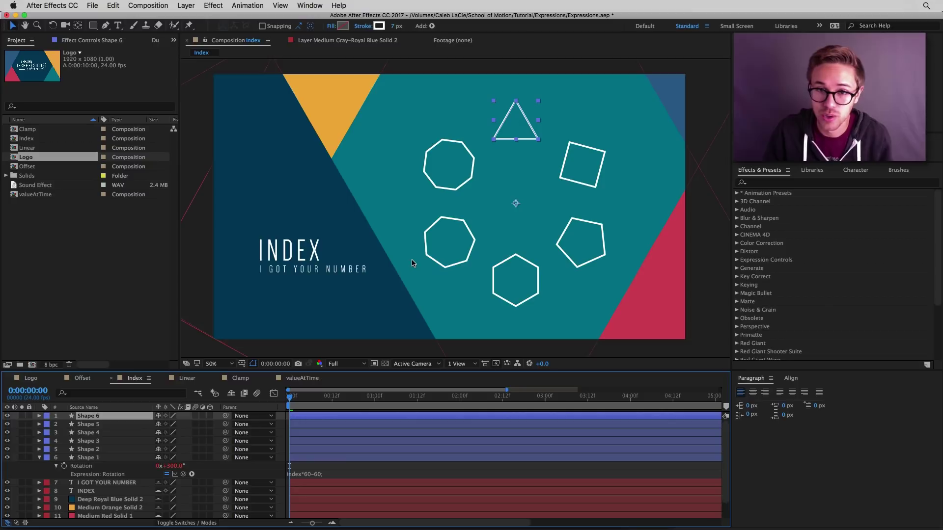
Step: Open the Linear composition and identify its Sound Effect and Triangle layers by selecting each in turn
click(187, 378)
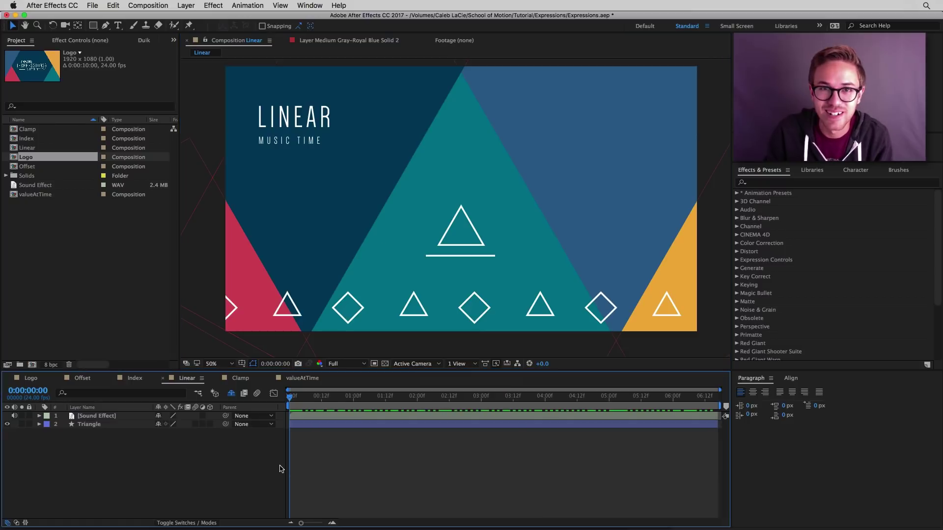
click(101, 417)
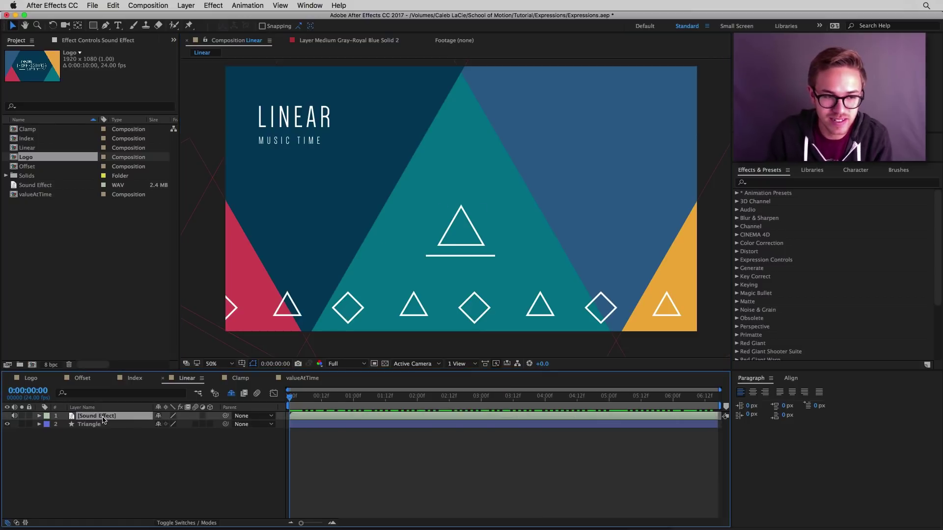
click(93, 425)
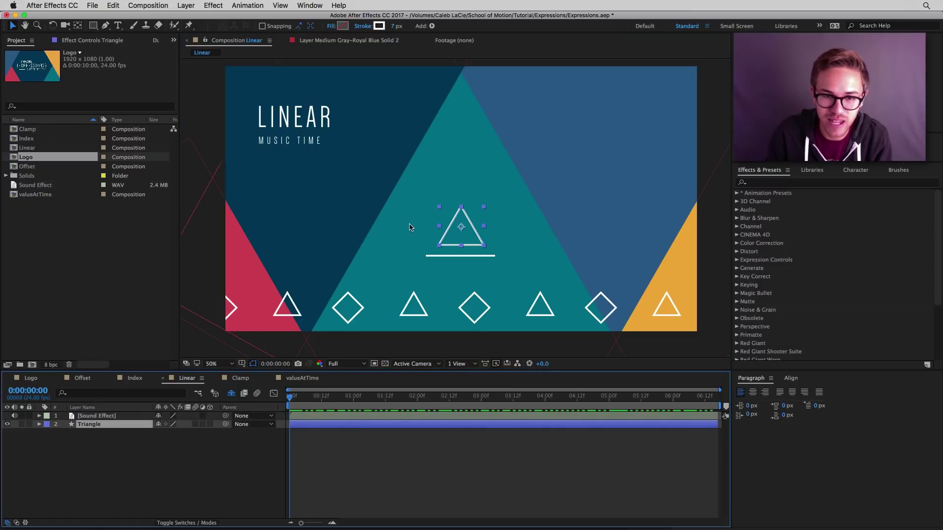
click(220, 479)
Step: Preview the Linear composition from its first frame with sound, and return the current time to the start
drag(312, 397, 255, 398)
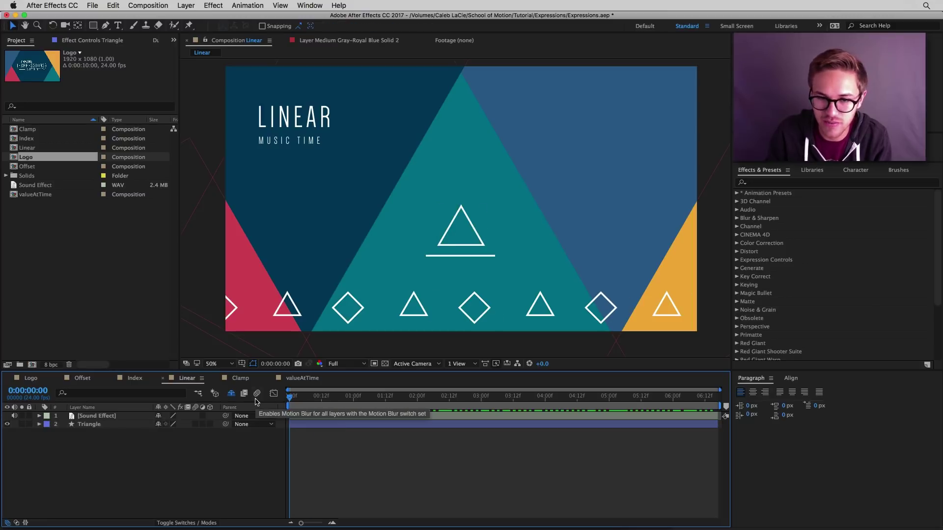
key(space)
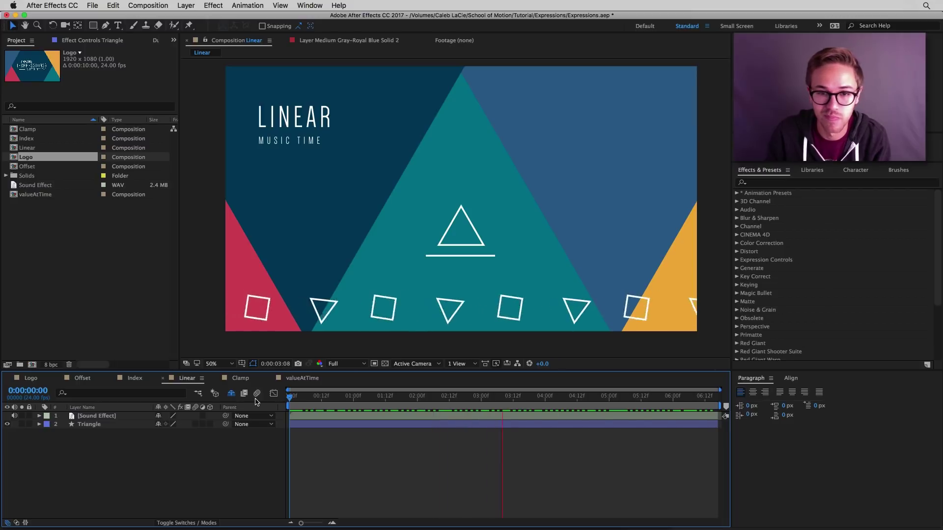
key(space)
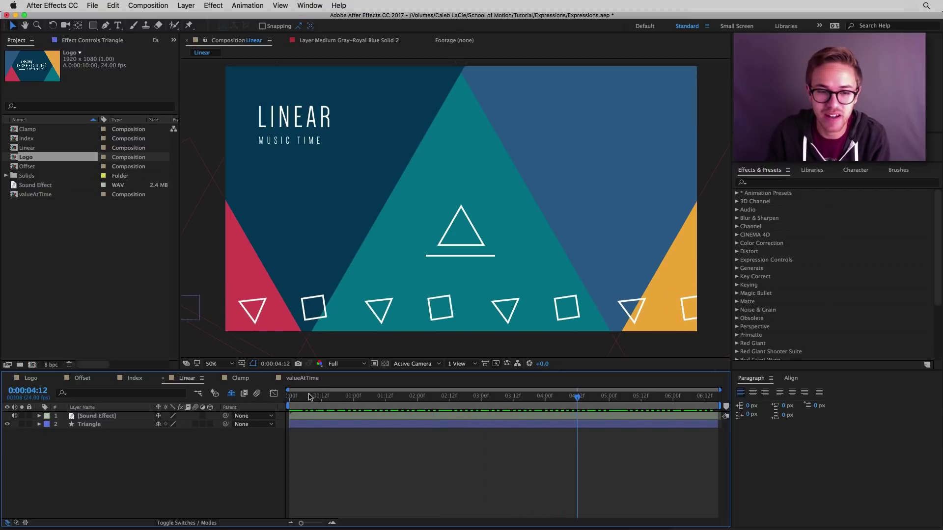
click(288, 398)
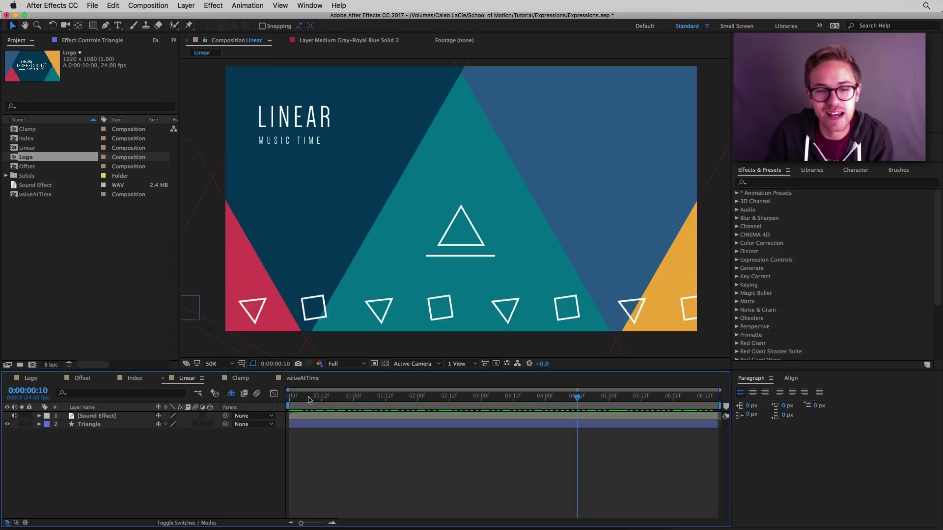
Step: Convert the Sound Effect layer's audio to keyframes
right_click(108, 417)
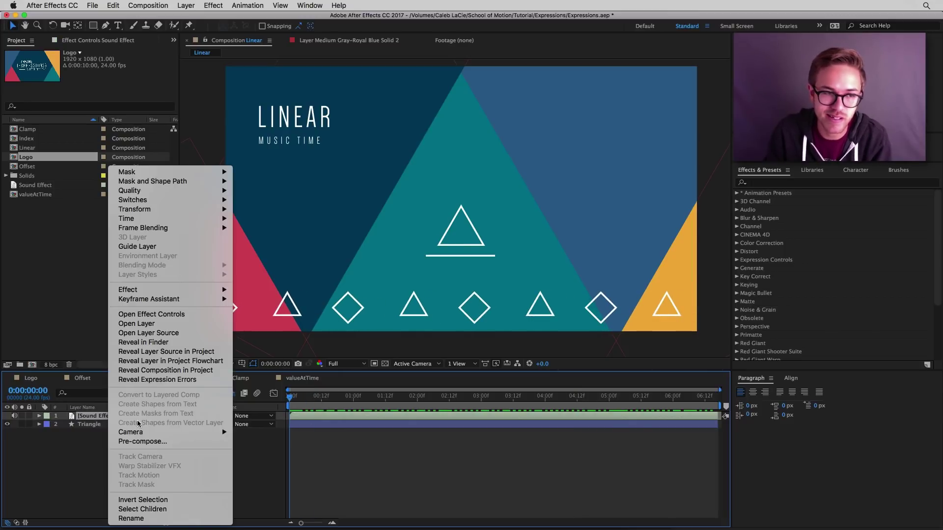
mouse_move(184, 303)
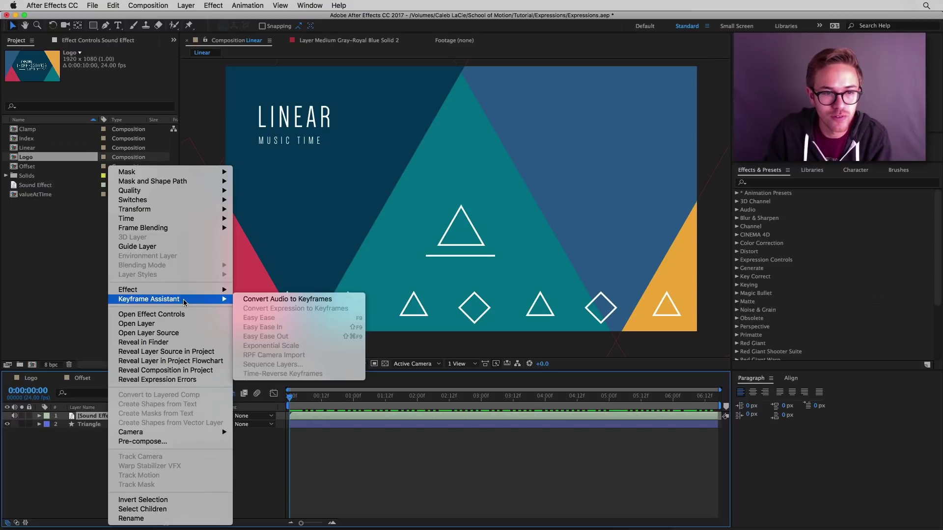
click(268, 301)
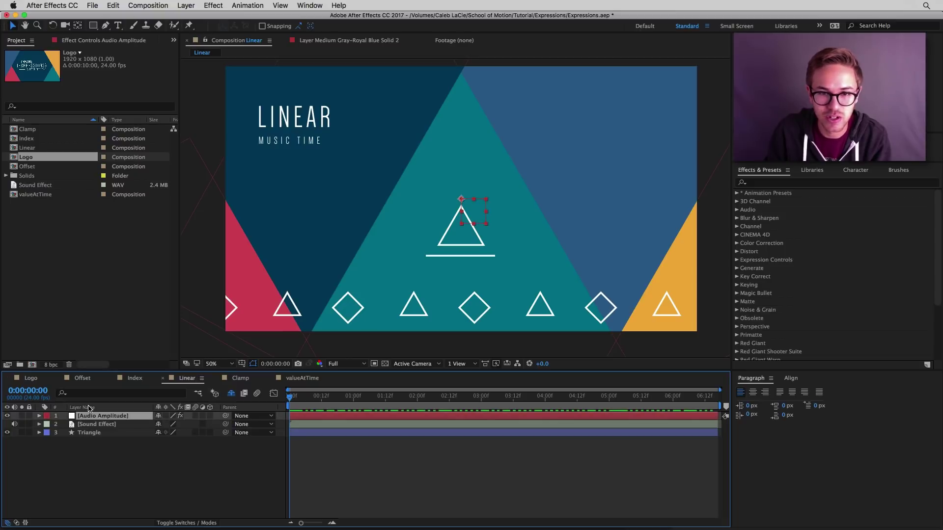
Step: Reveal the Audio Amplitude layer's keyframed channel sliders and scrub to 0:00:03:01 to examine their values
key(u)
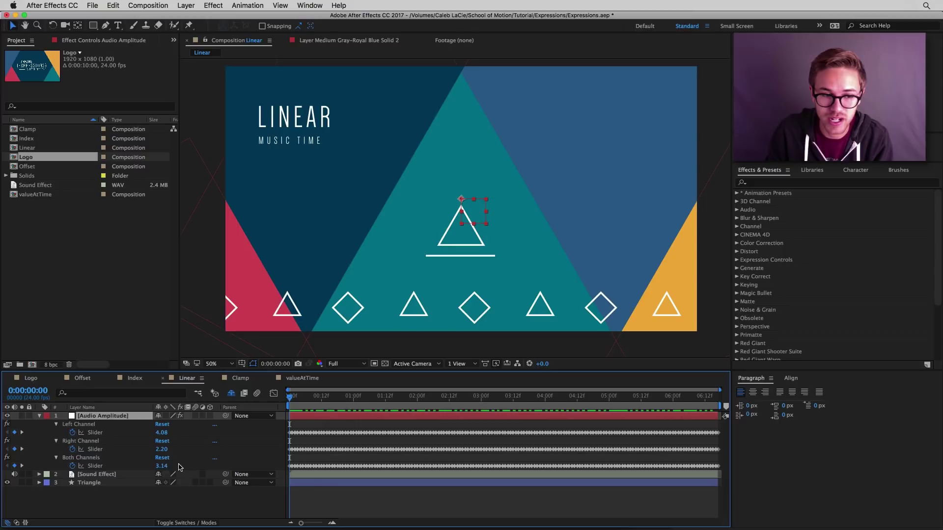
drag(289, 400, 324, 405)
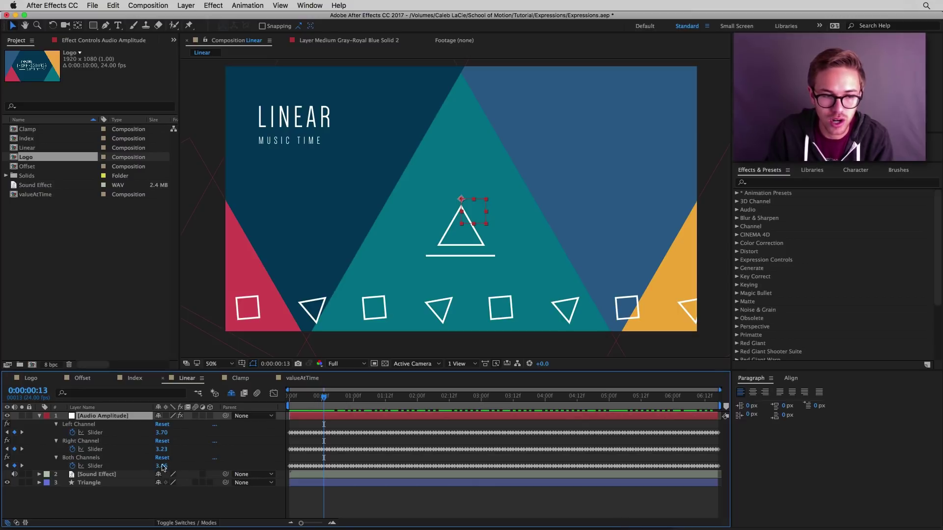
drag(324, 395, 483, 418)
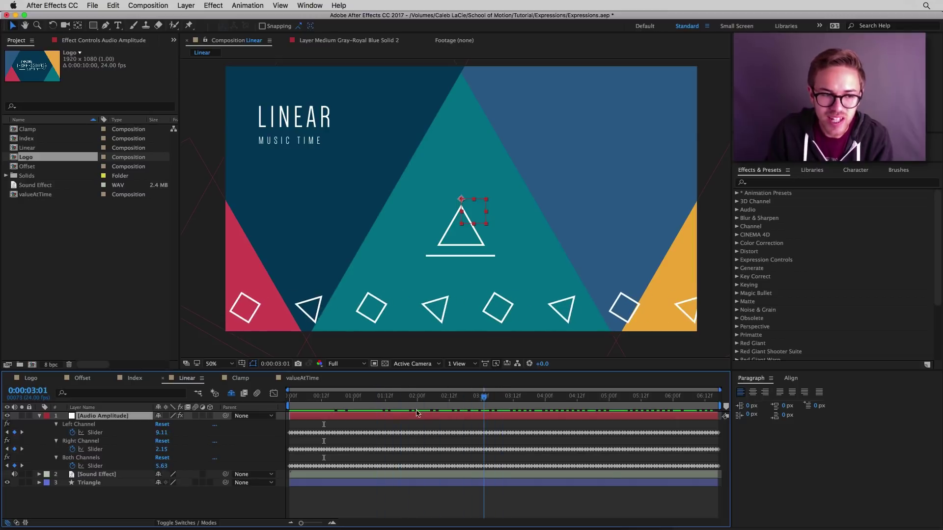
Step: Scrub and play back the opening seconds of the Linear composition to examine the Audio Amplitude channel sliders changing over time
click(95, 425)
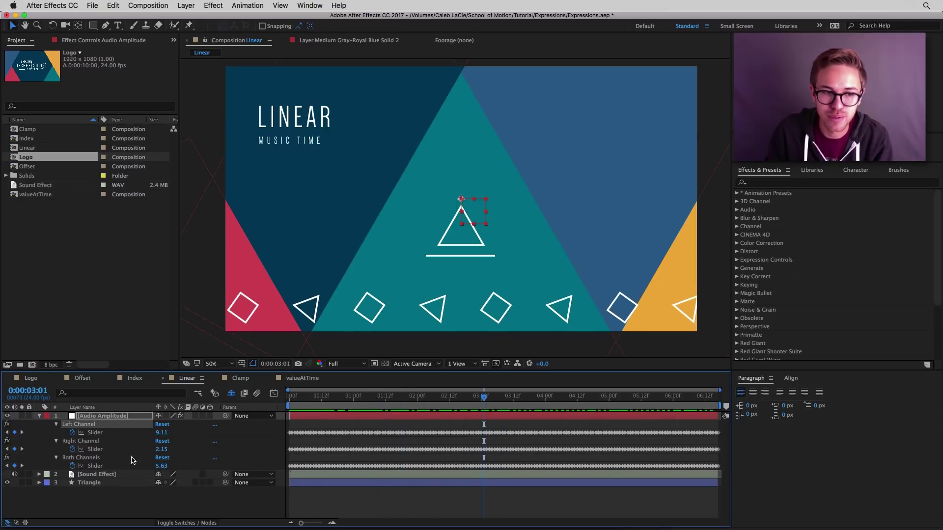
drag(421, 401, 307, 401)
key(space)
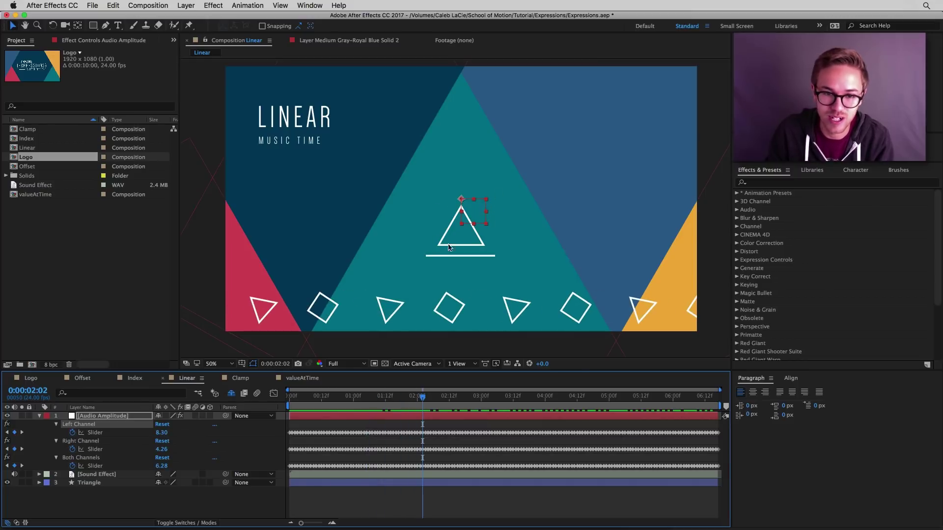
drag(422, 400, 364, 406)
key(space)
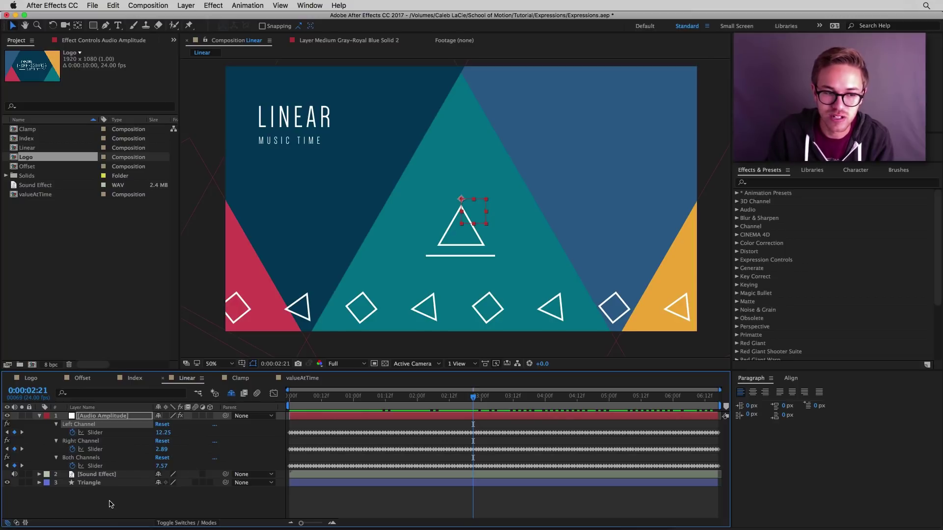
Step: Reveal the Triangle layer's position properties and check the Separate Dimensions option on them
click(93, 482)
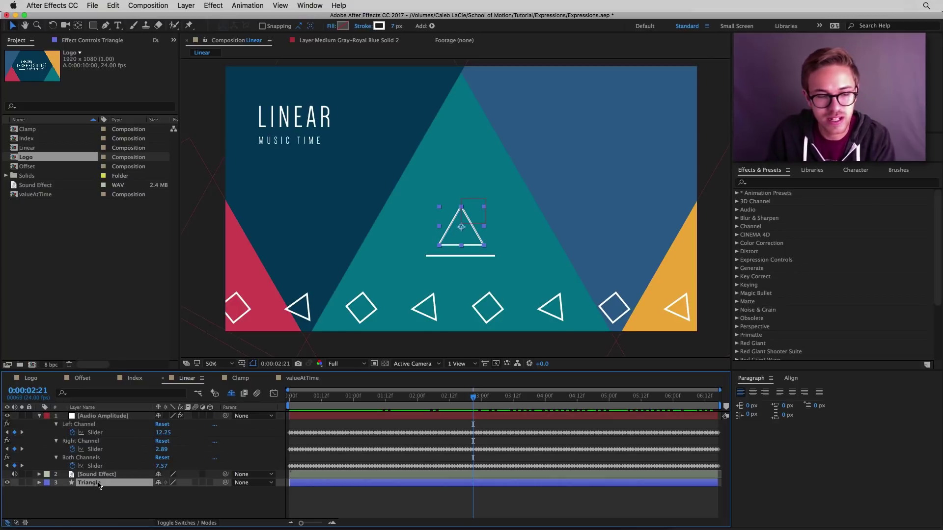
key(p)
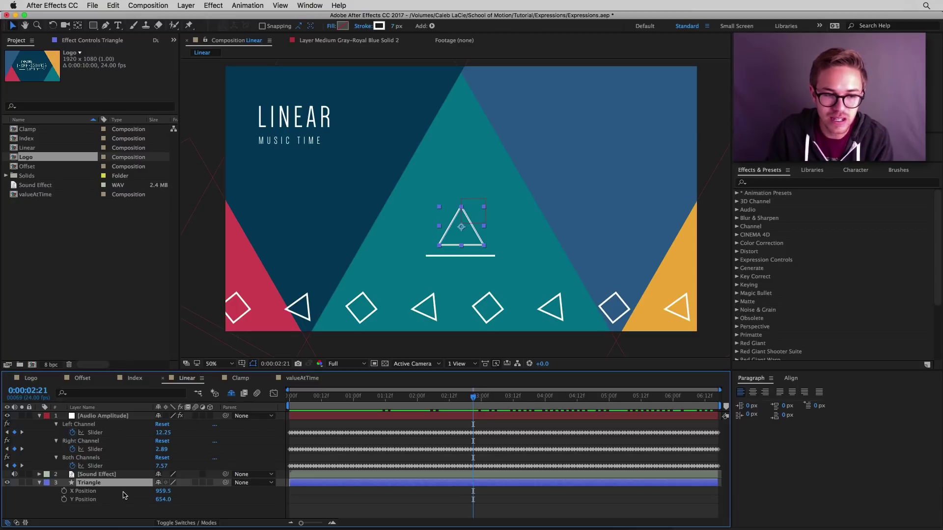
click(107, 510)
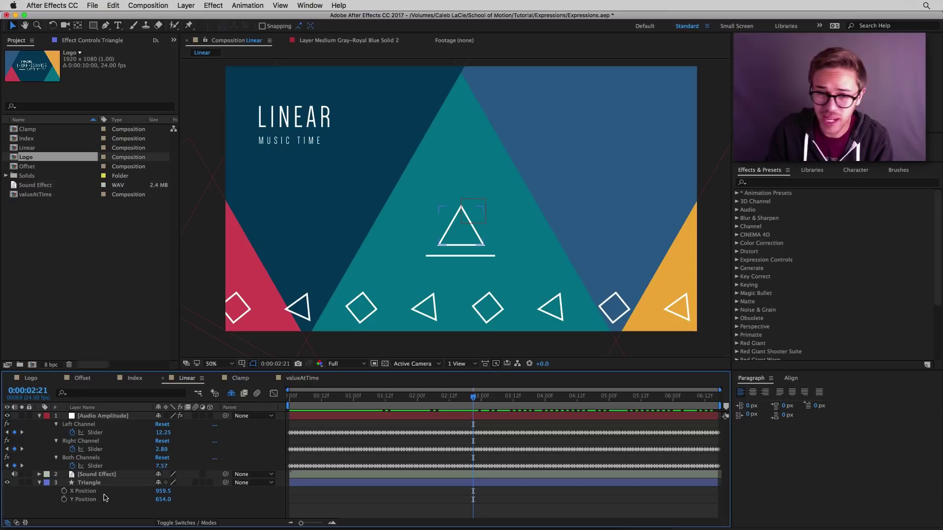
right_click(104, 498)
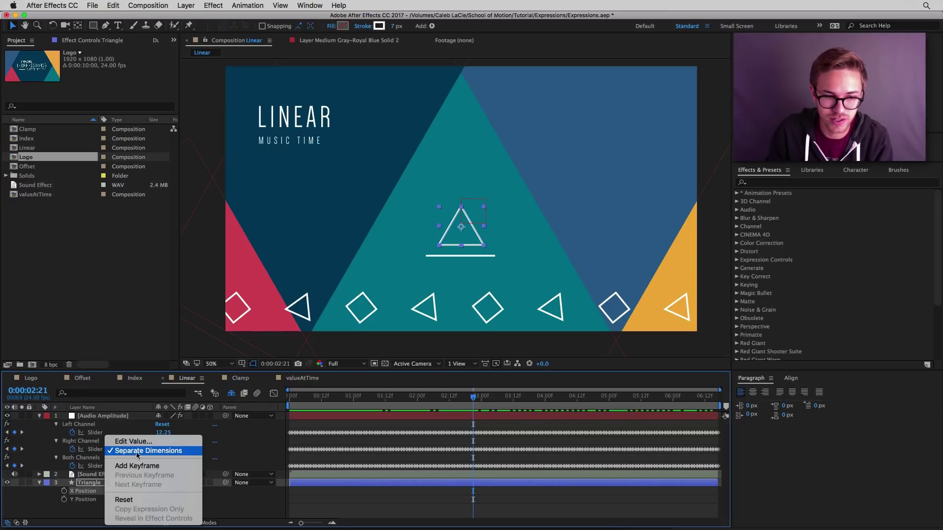
click(89, 511)
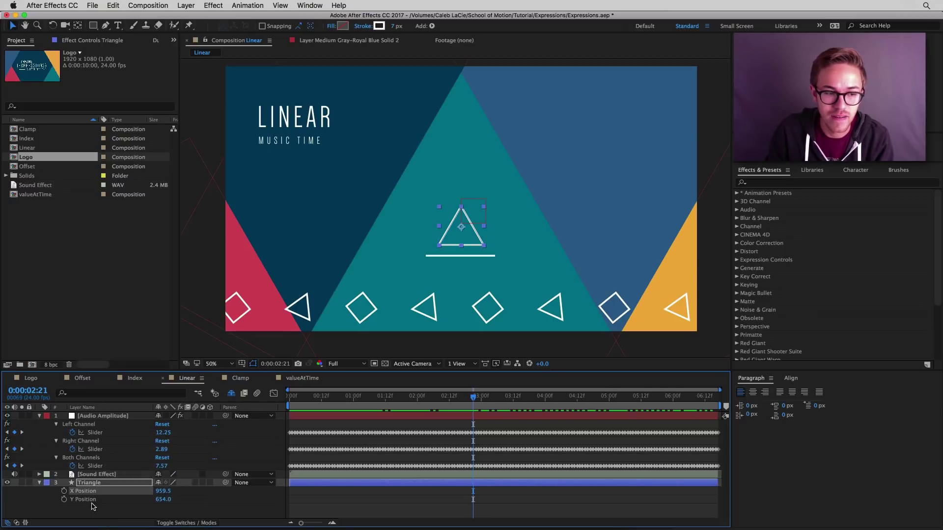
Step: Try a different Y Position on the Triangle layer and undo the change
drag(167, 500, 101, 500)
key(ctrl+z)
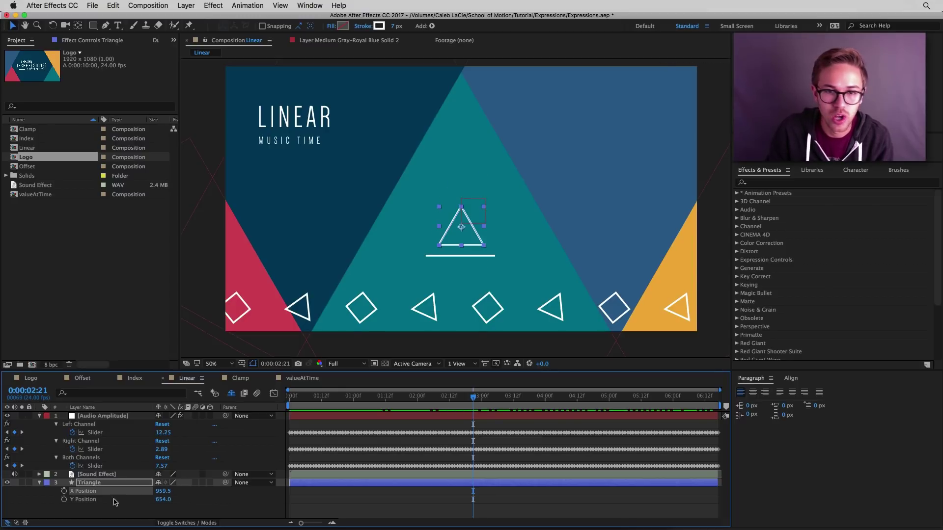
Step: Start a linear( expression on the Triangle layer's Y Position, referencing the Audio Amplitude layer's Both Channels slider as its input
alt+click(63, 500)
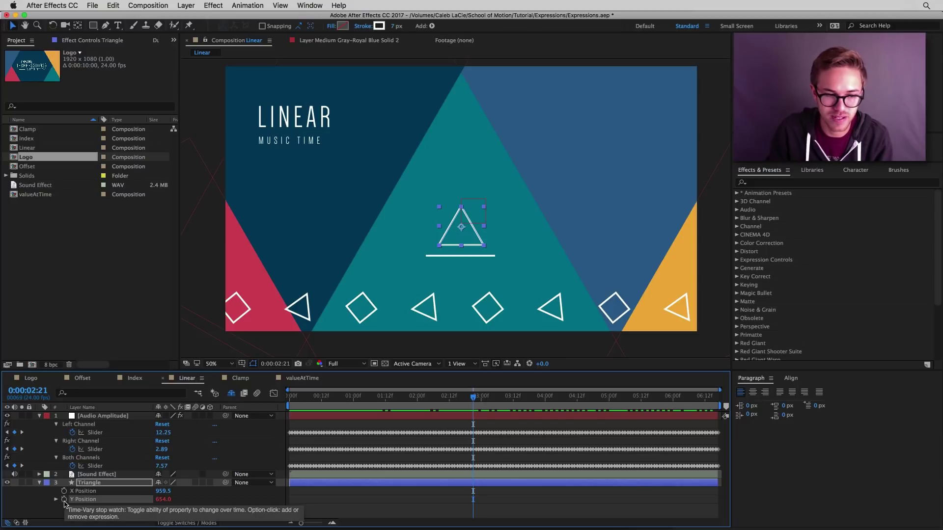
key(BackSpace)
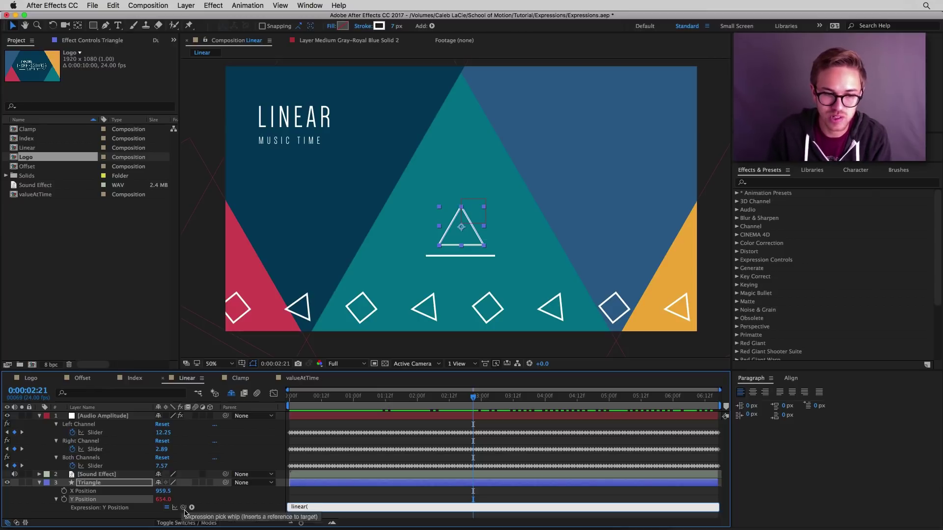
drag(185, 509, 122, 467)
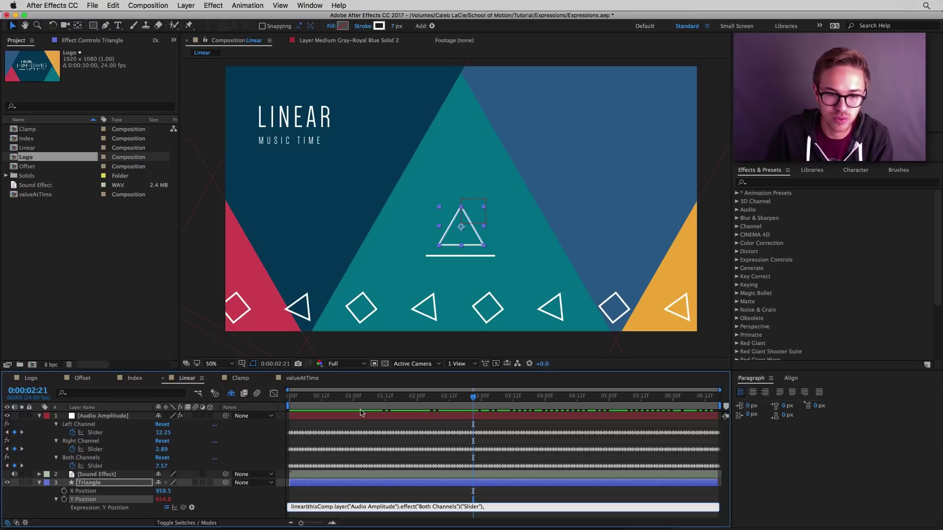
Step: Check the Both Channels slider at the start and at 0:00:03:08, and add 3 and 26 as the expression's input range
drag(305, 402, 287, 401)
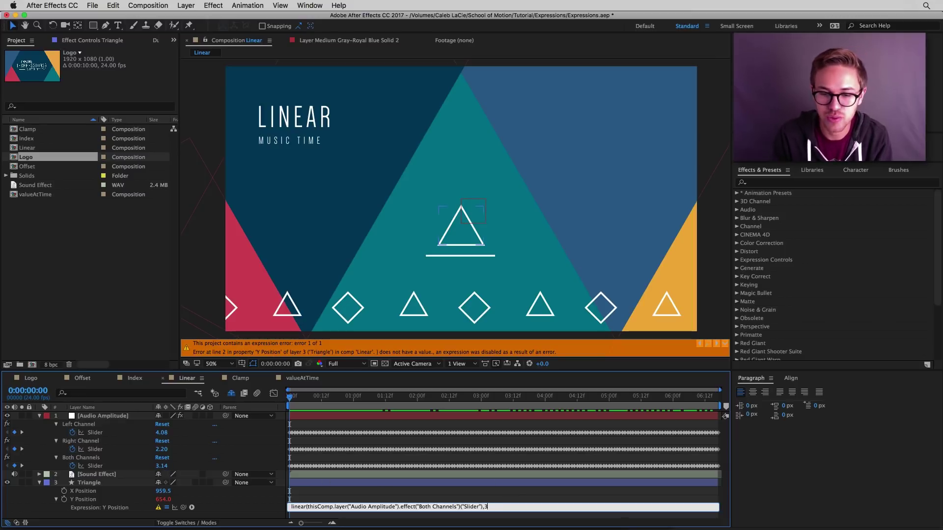
drag(297, 398, 503, 435)
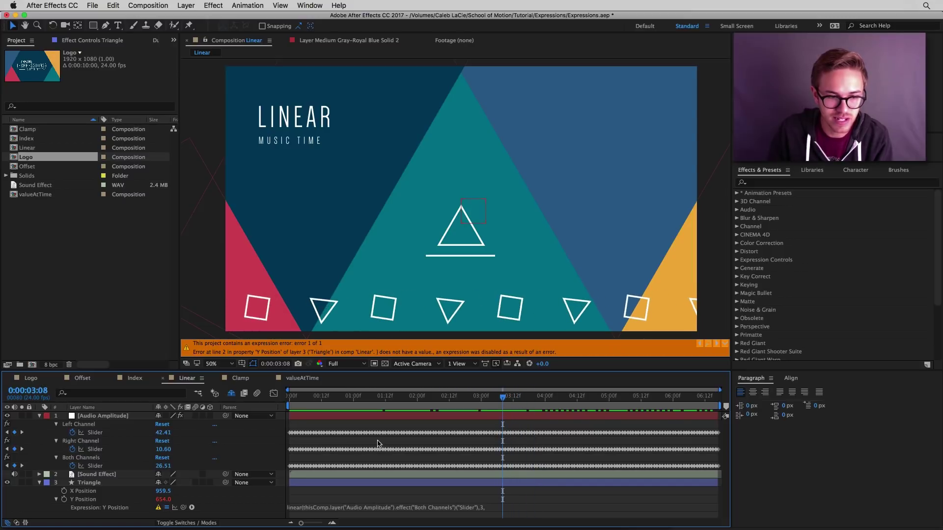
click(505, 507)
click(496, 507)
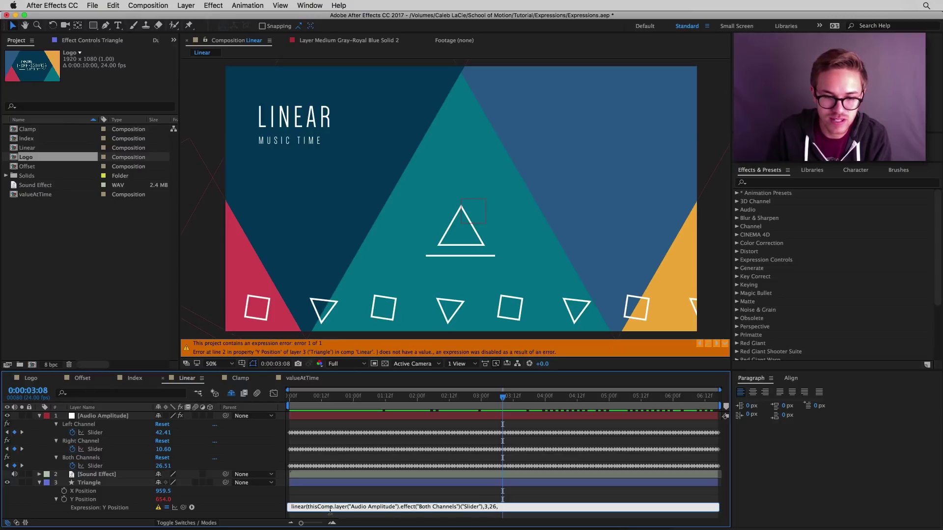
Step: Complete the Y Position expression with 654 and 200 as the output range, ending in 654,200);, and apply it
drag(308, 507, 481, 506)
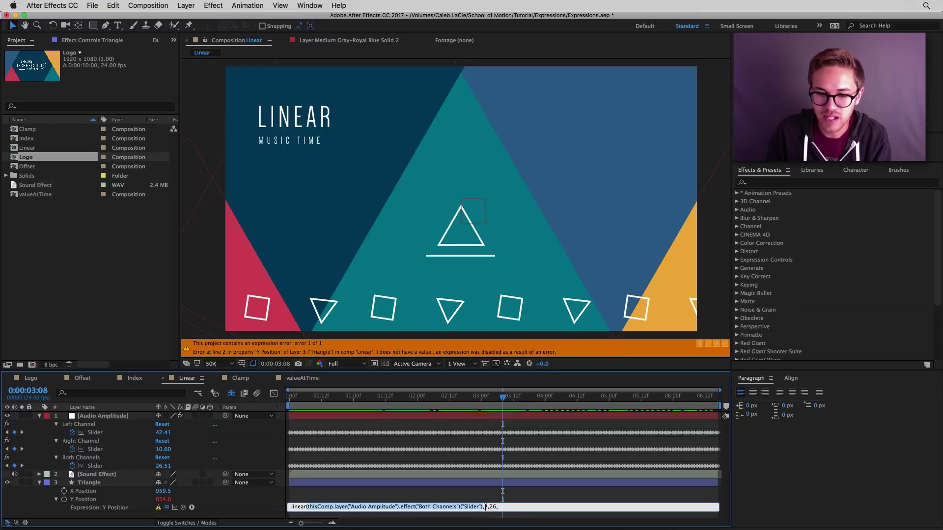
click(505, 507)
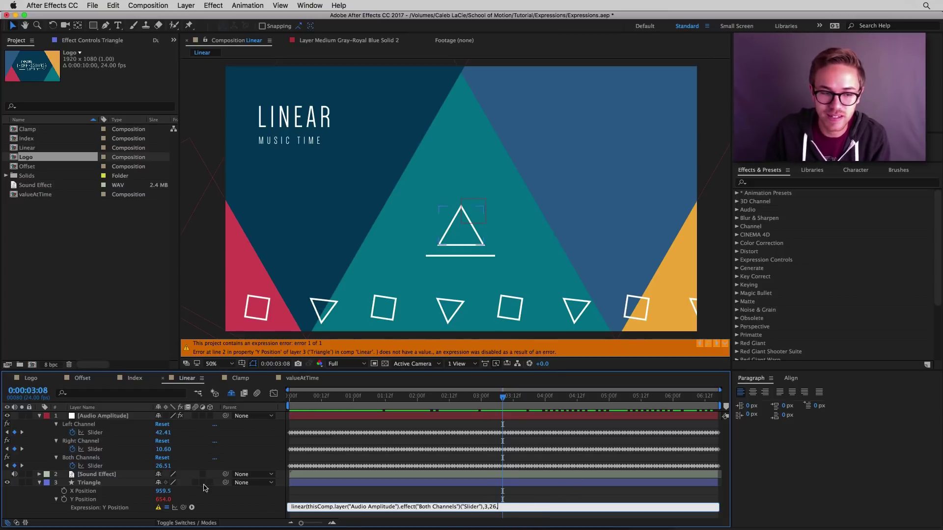
text(654,200);)
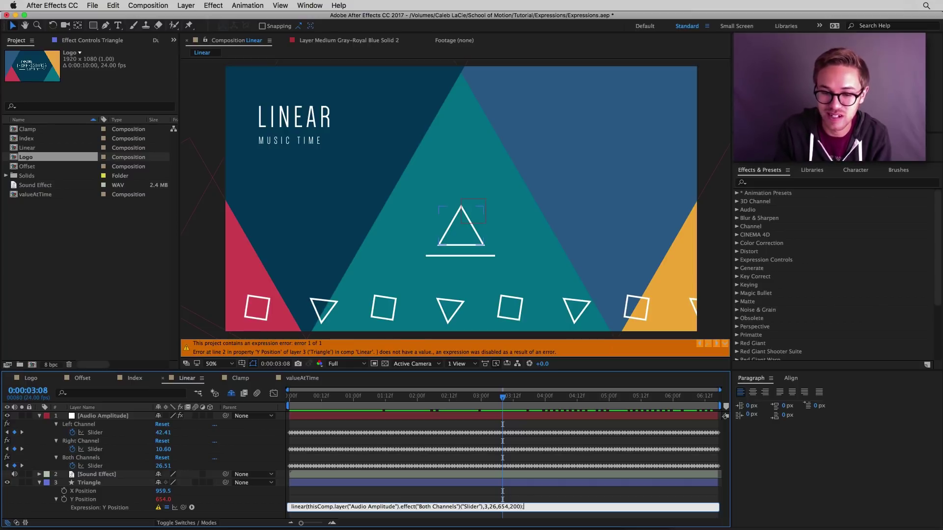
click(562, 498)
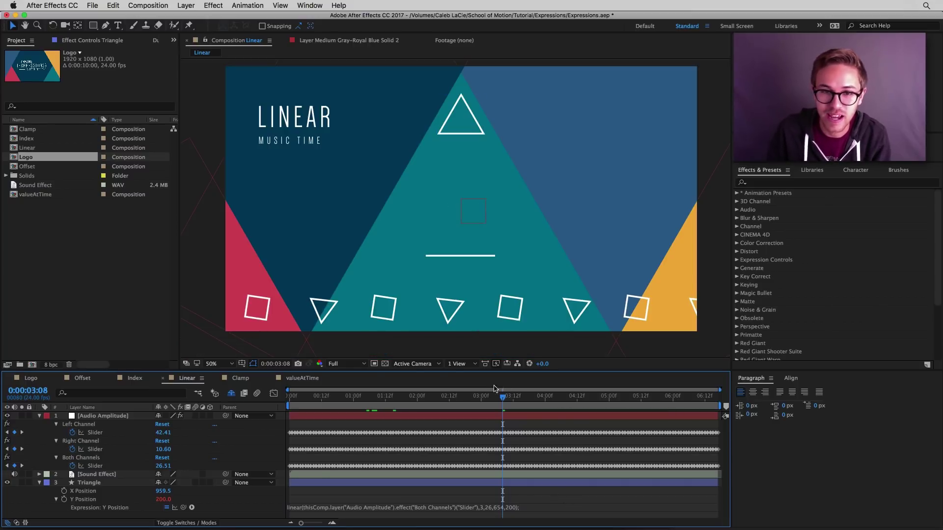
Step: Scrub the timeline and preview the composition to see the triangle move with the audio
drag(507, 403, 590, 417)
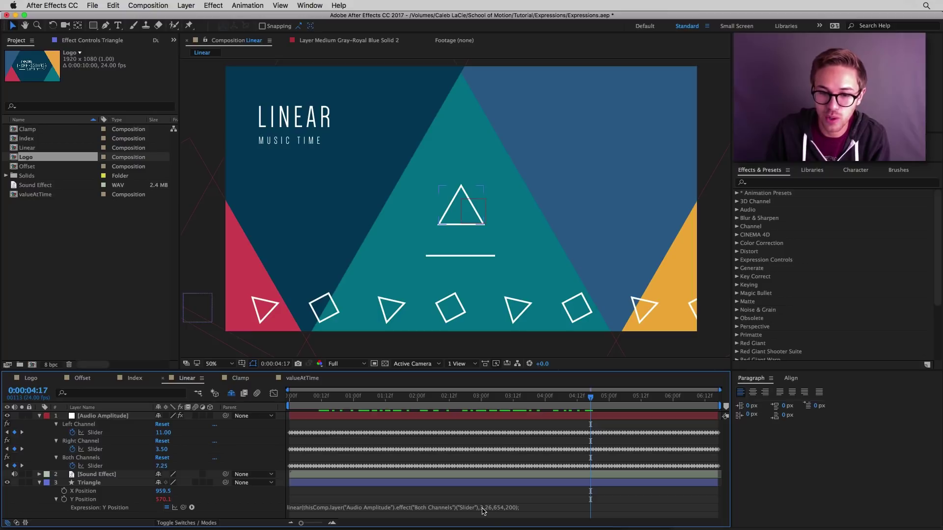
drag(576, 400, 312, 417)
key(space)
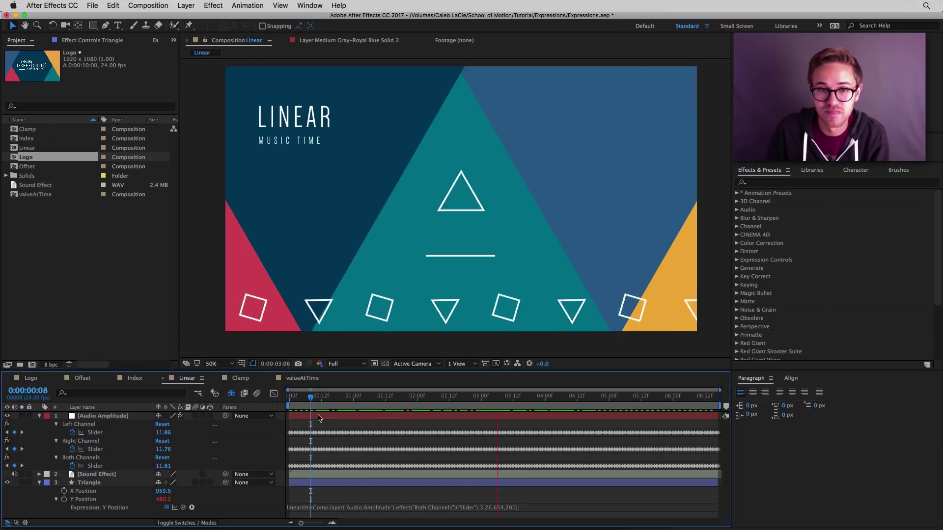
key(space)
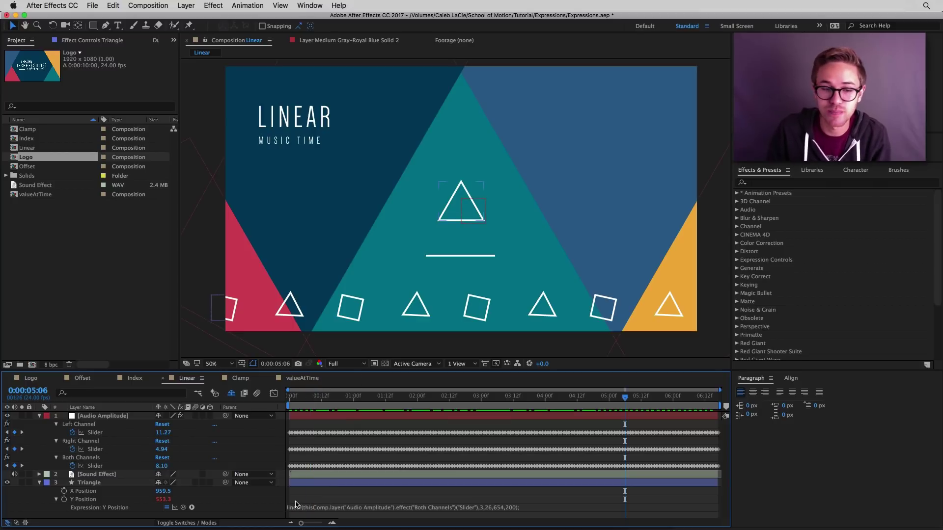
Step: Replace linear with ease in the Triangle layer's Y Position expression and apply the edit
click(298, 507)
click(303, 506)
double_click(306, 506)
text(ease)
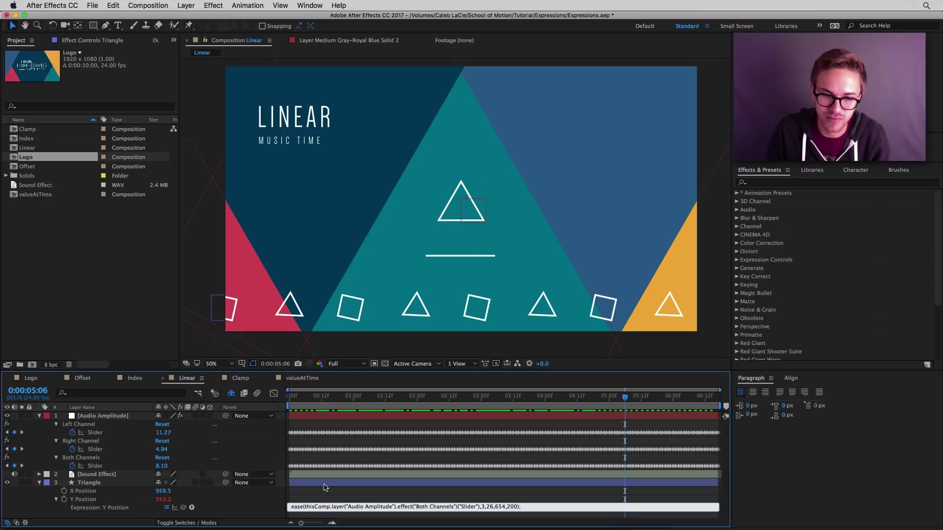
click(327, 497)
Step: Preview the Linear composition from its first frame to review the eased triangle motion
drag(331, 398, 231, 394)
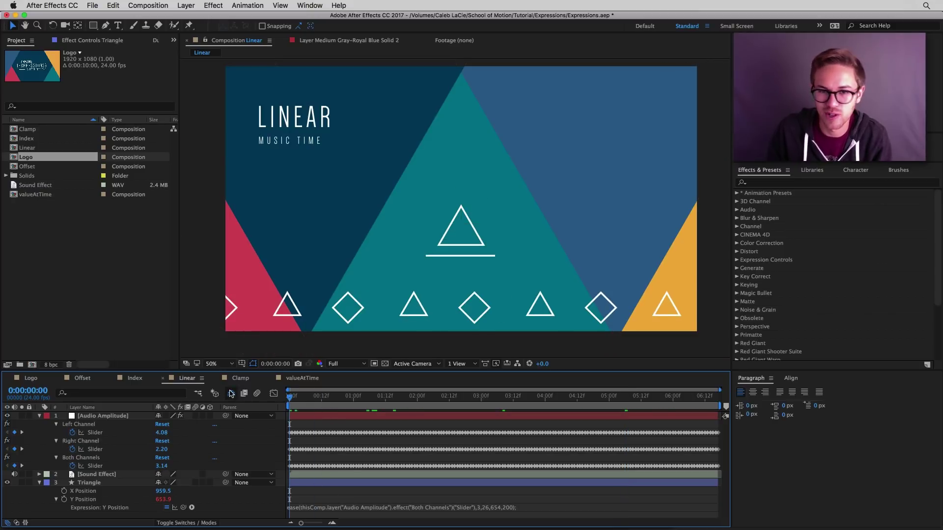
key(space)
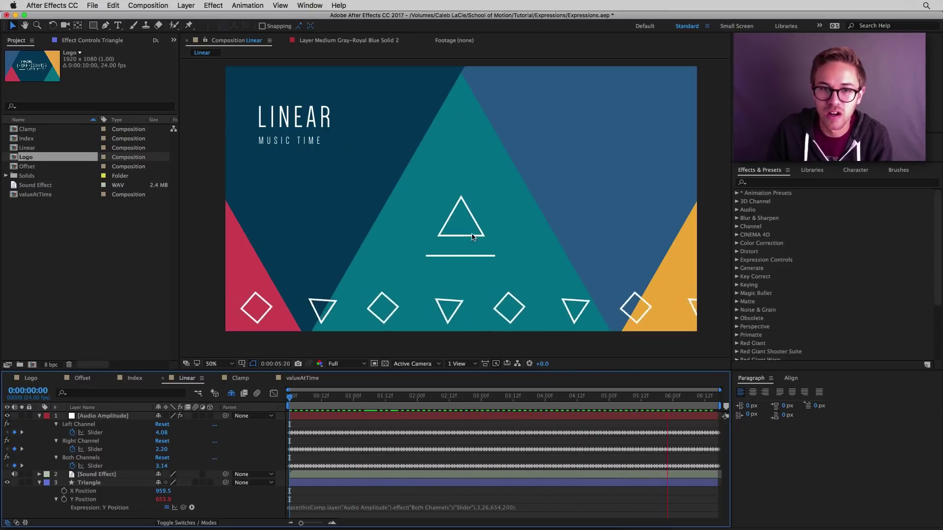
key(space)
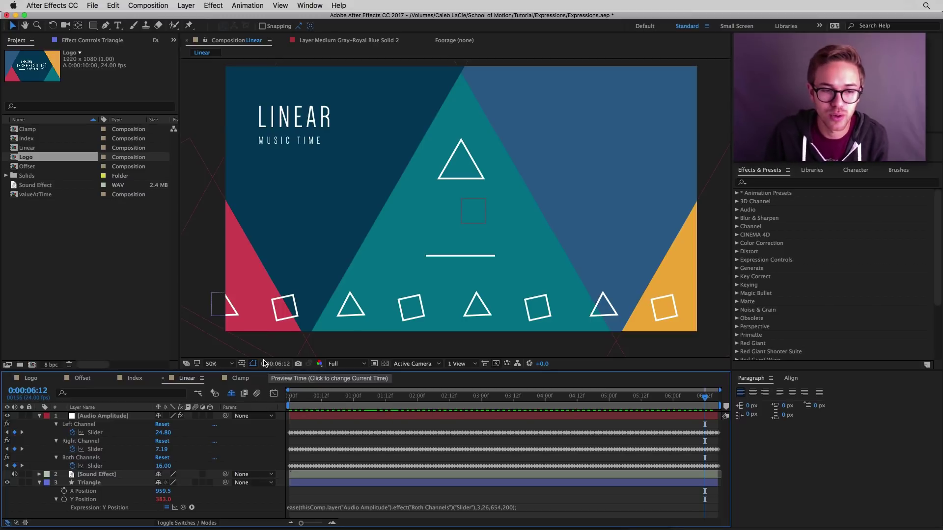
Step: Open the Clamp composition and add a new adjustment layer above the Square layer
click(240, 378)
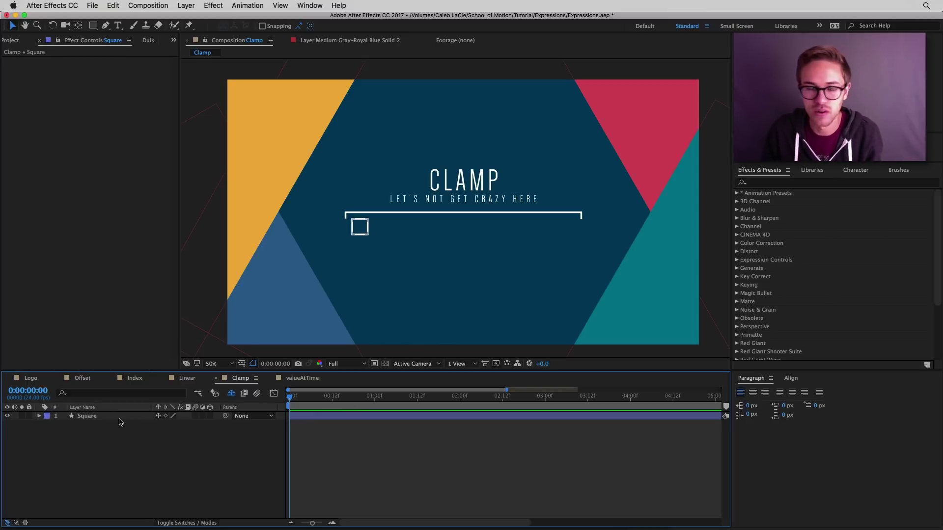
click(186, 5)
mouse_move(199, 17)
click(381, 76)
Step: Search the effects for "slider" and apply Slider Control to the new adjustment layer
click(825, 182)
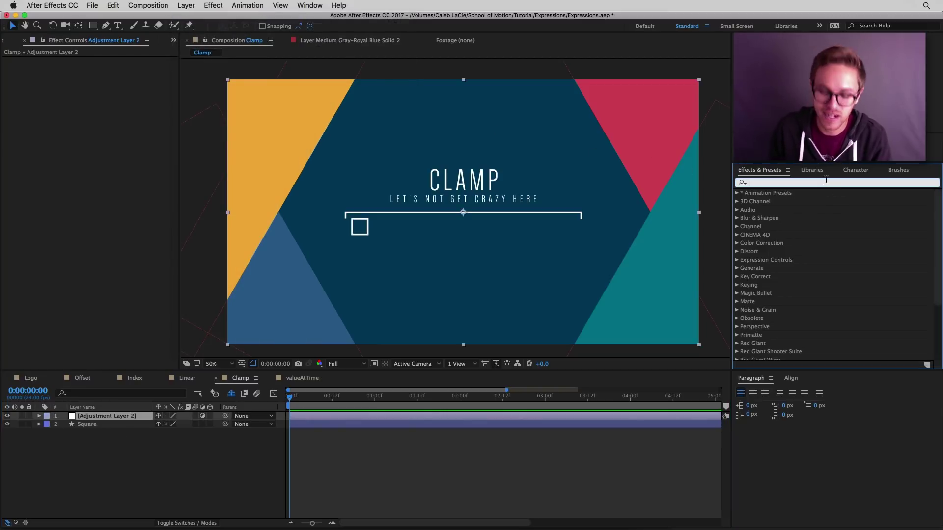
text(slider)
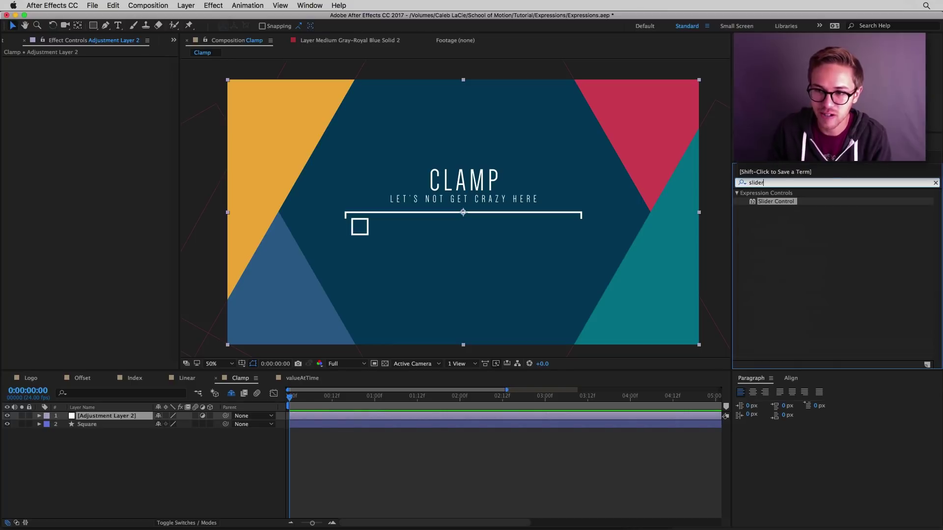
drag(780, 203, 112, 419)
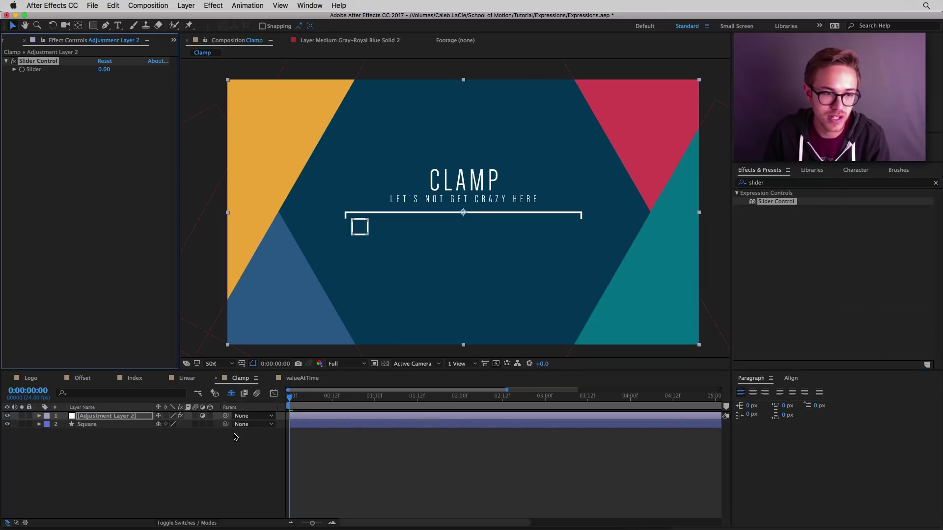
Step: Extend the Slider Control's slider range to a maximum of 2000 and try its handle, returning the value to 0
click(15, 69)
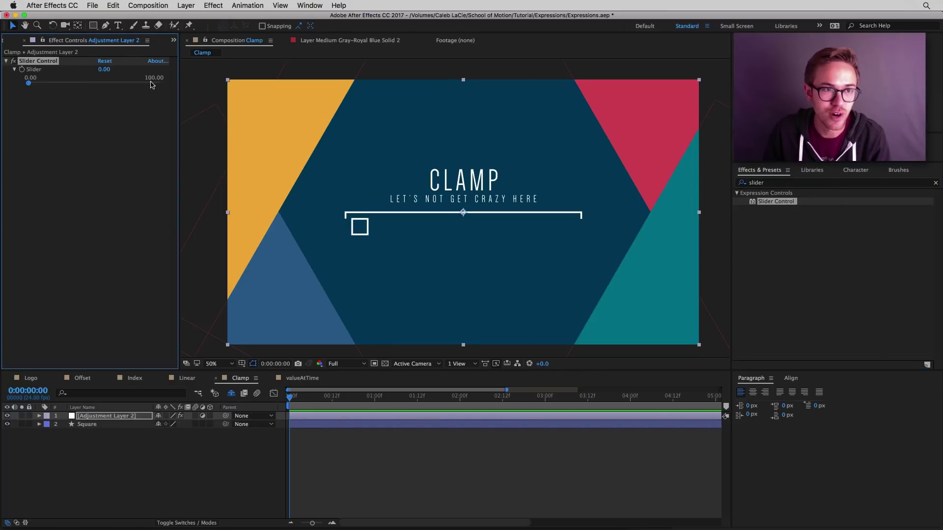
right_click(122, 68)
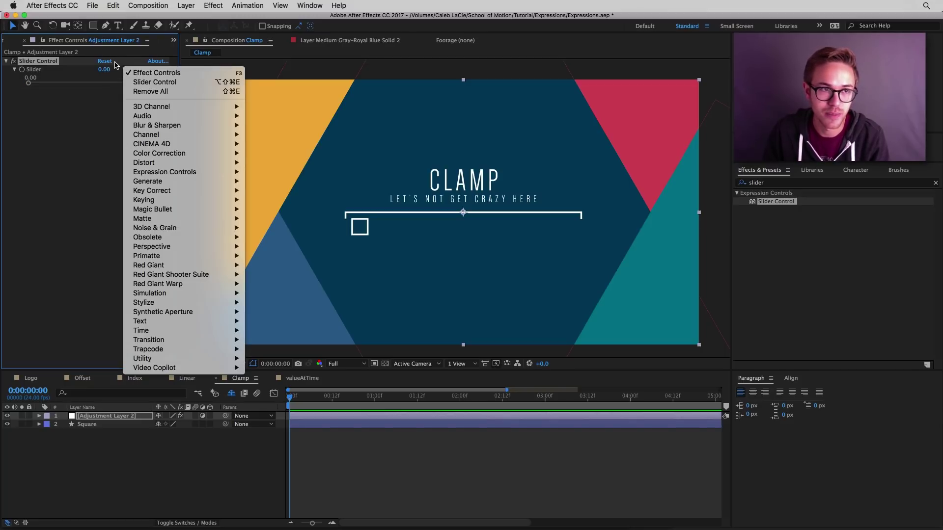
click(91, 64)
right_click(84, 66)
right_click(83, 72)
click(114, 80)
click(640, 315)
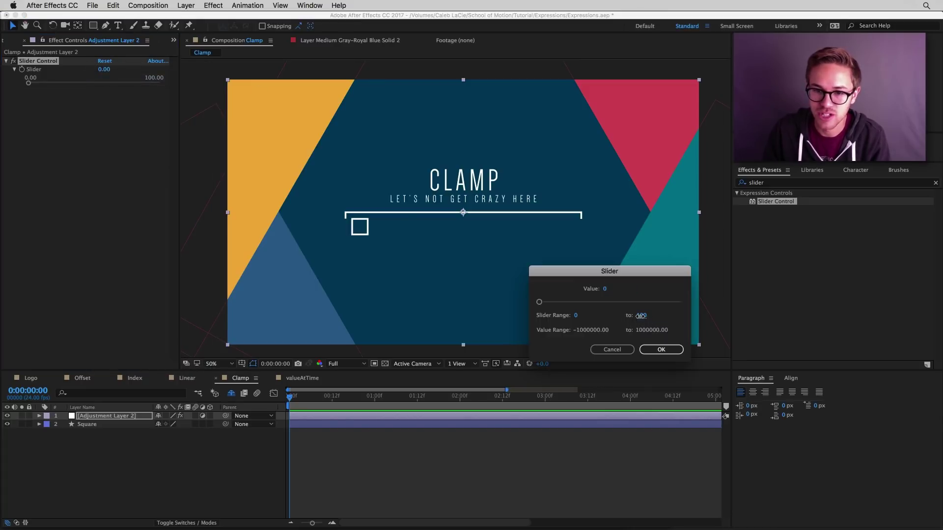
text(2000)
click(661, 349)
click(29, 83)
drag(113, 95, 2, 161)
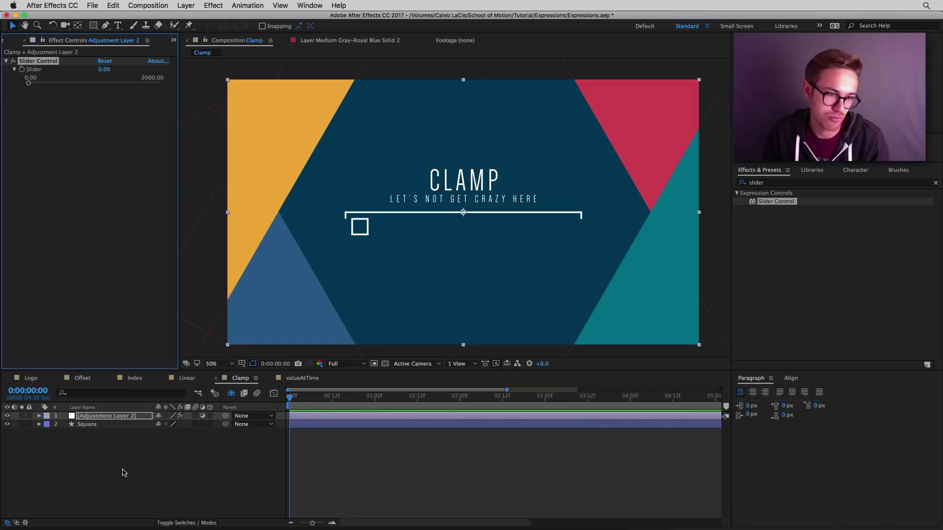
Step: Reveal the Square layer's position properties and check that Separate Dimensions is enabled for X Position
click(125, 427)
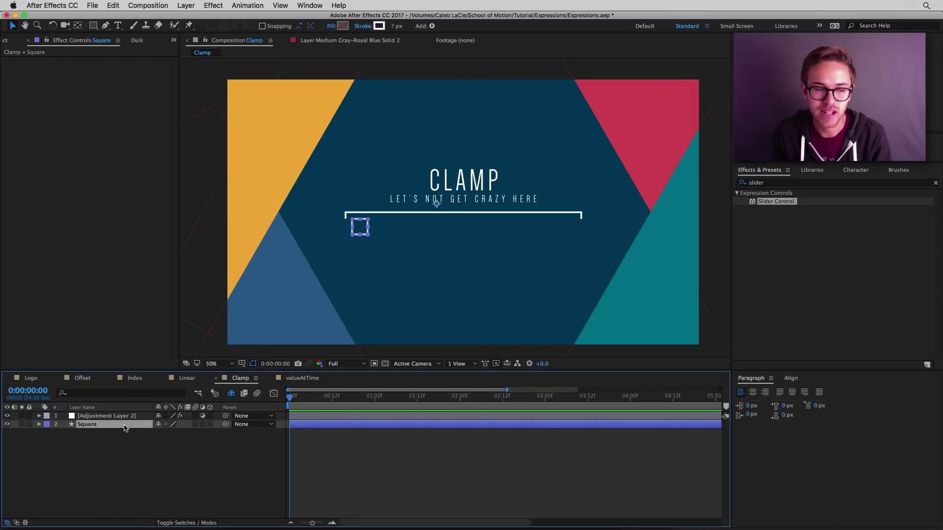
key(p)
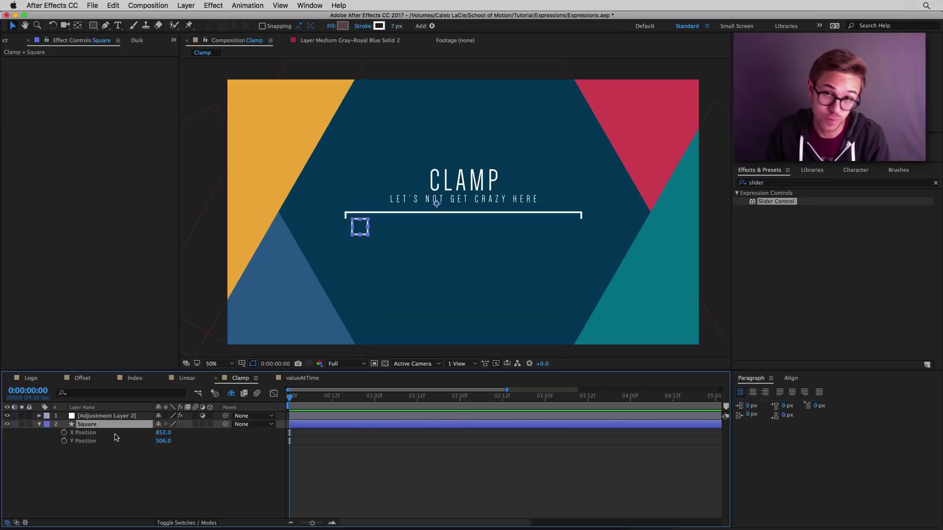
right_click(116, 437)
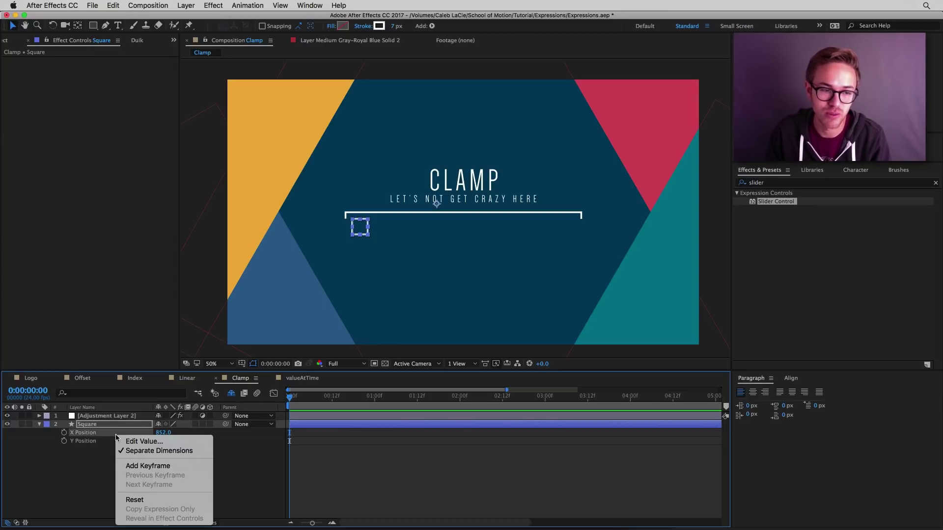
click(71, 467)
scroll(123, 441, right, 1)
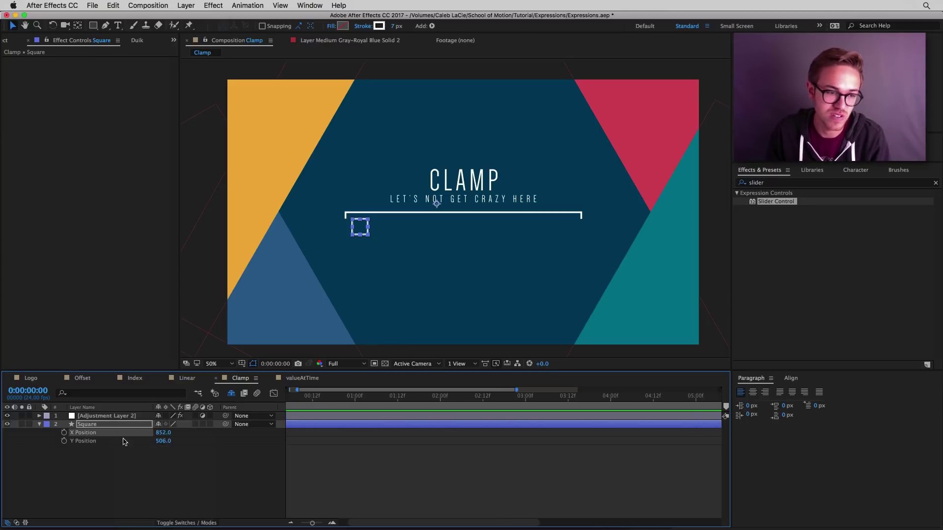
click(123, 472)
click(89, 436)
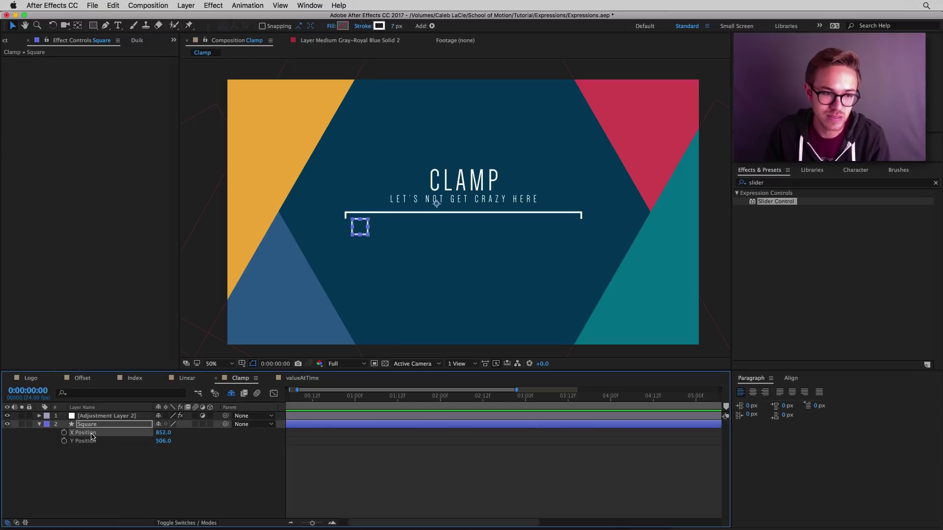
Step: Lock the Effect Controls to the adjustment layer's Slider Control and select the Square layer
click(104, 418)
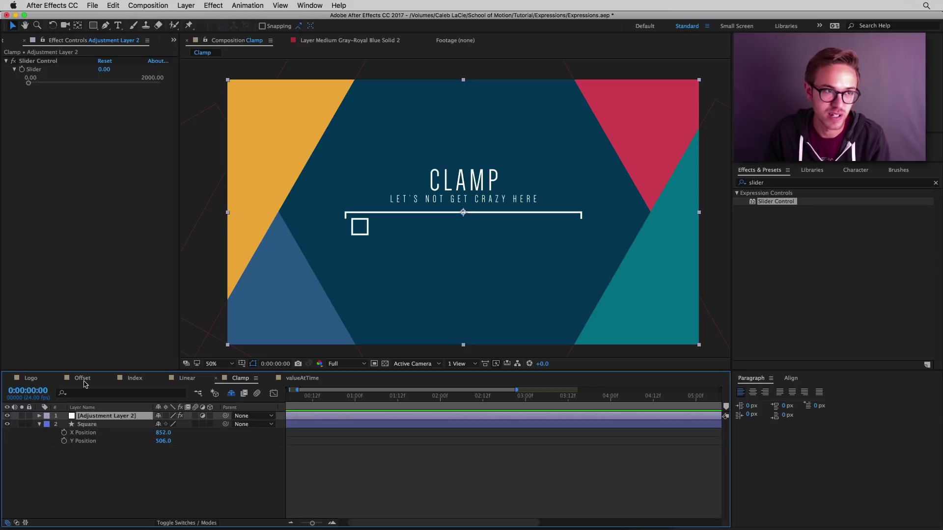
click(44, 42)
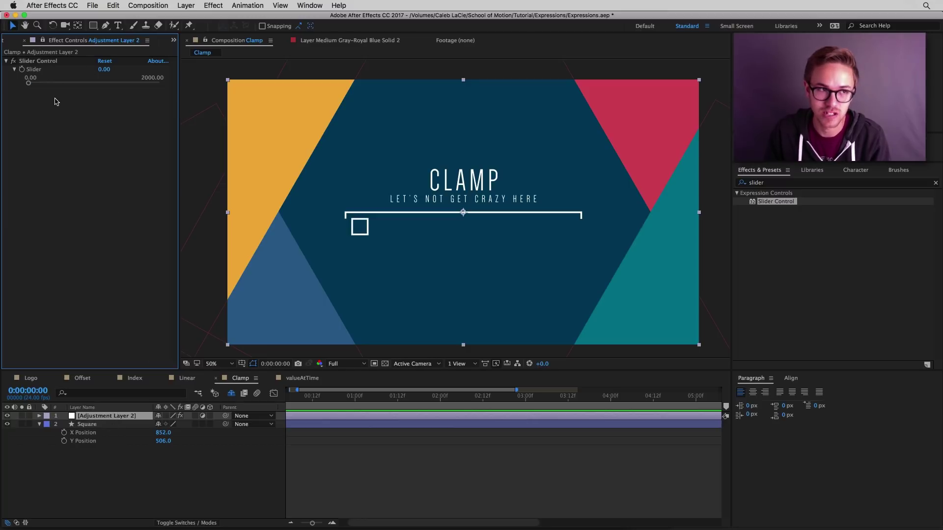
click(103, 425)
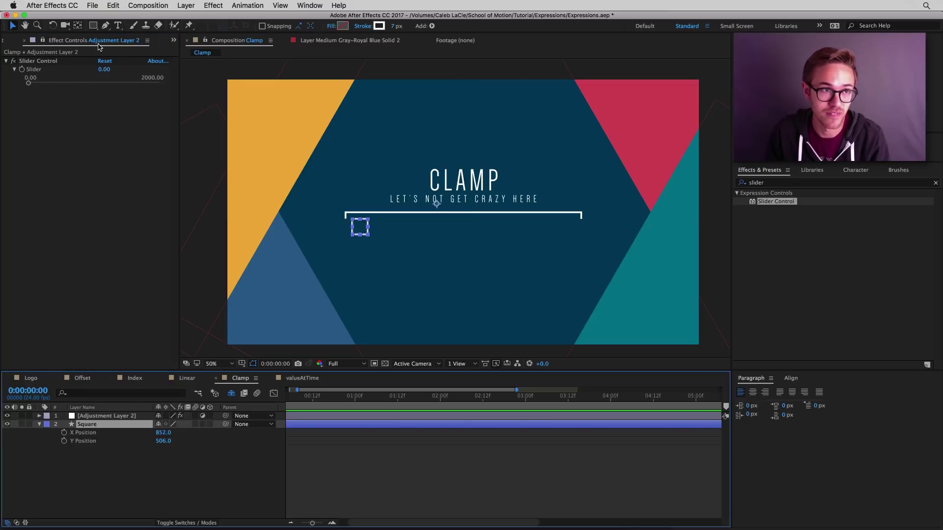
Step: Give Square's X Position a clamp expression on the adjustment layer's Slider with limits 852 and 1700, and move the slider to about 891
alt+click(64, 433)
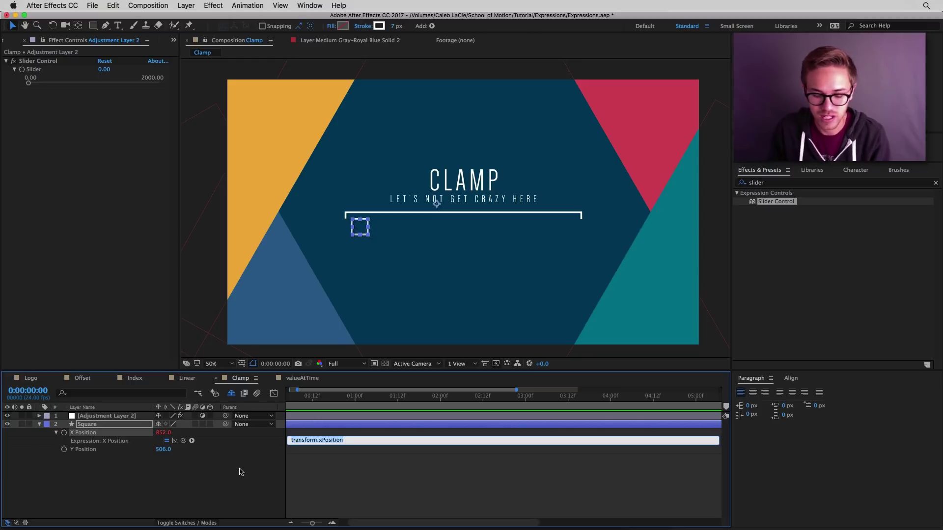
text(clamp()
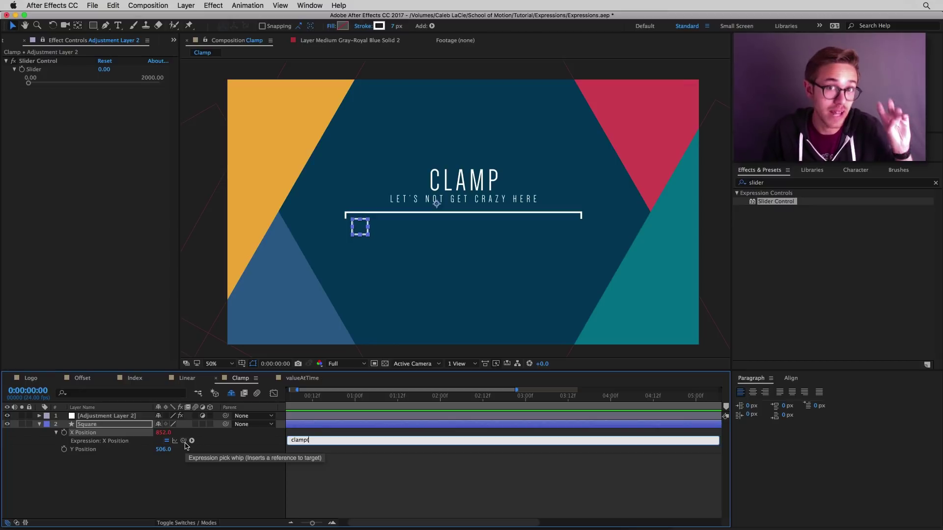
drag(183, 441, 37, 69)
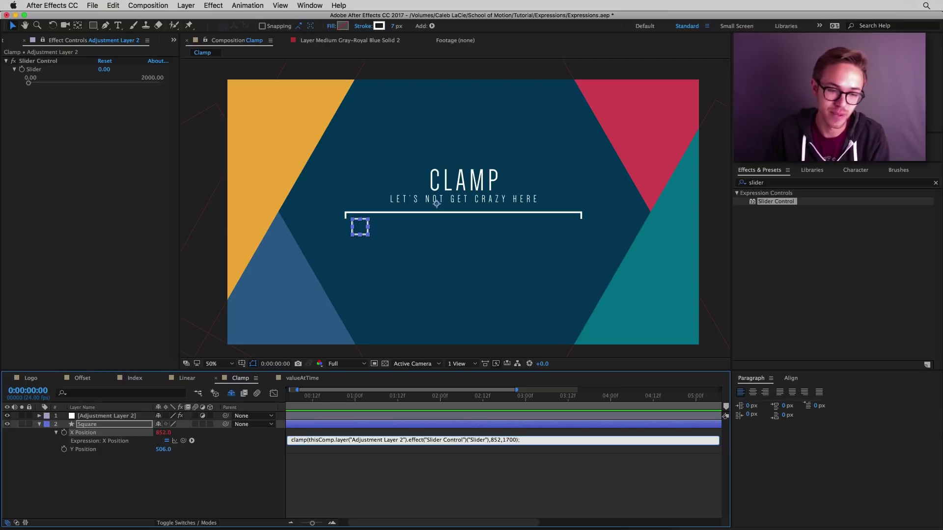
click(411, 480)
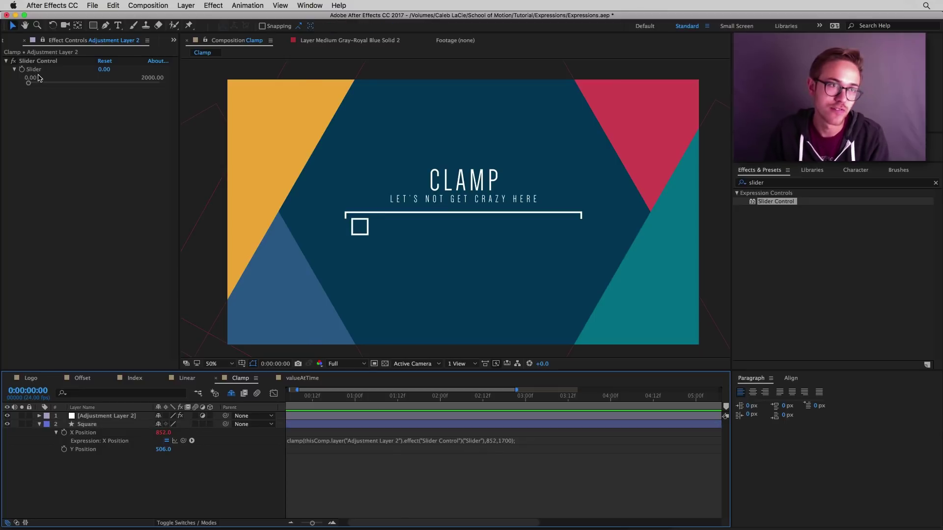
drag(30, 84, 89, 93)
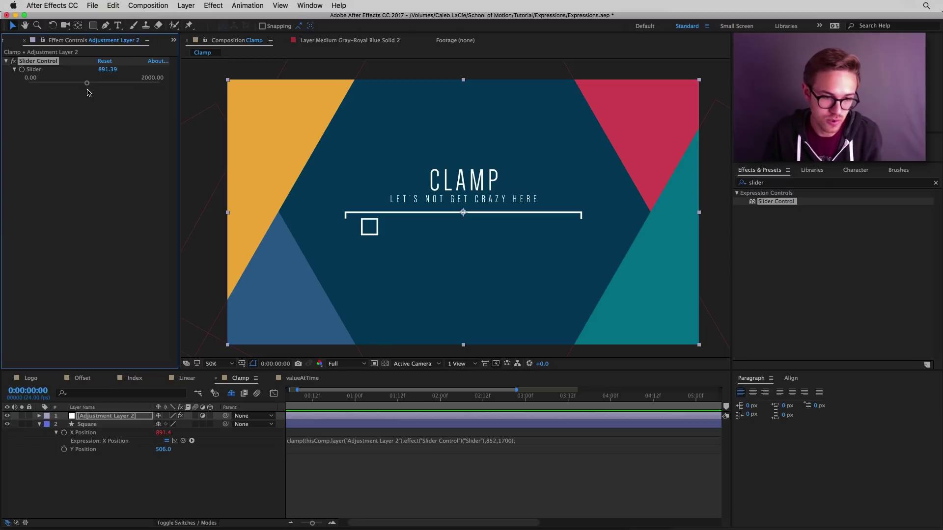
Step: Duplicate the Square layer and replace the original's X Position expression with a direct reference to the adjustment layer's Slider
click(100, 424)
key(ctrl+d)
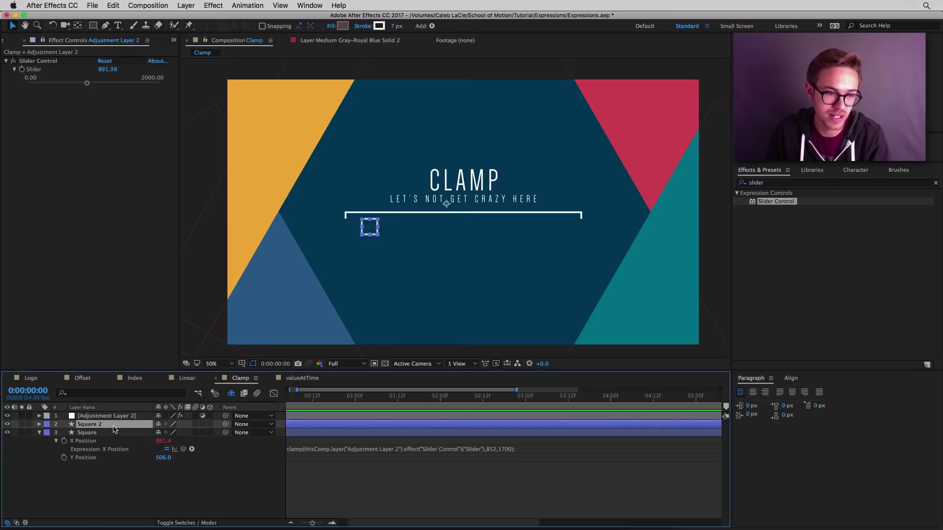
click(114, 431)
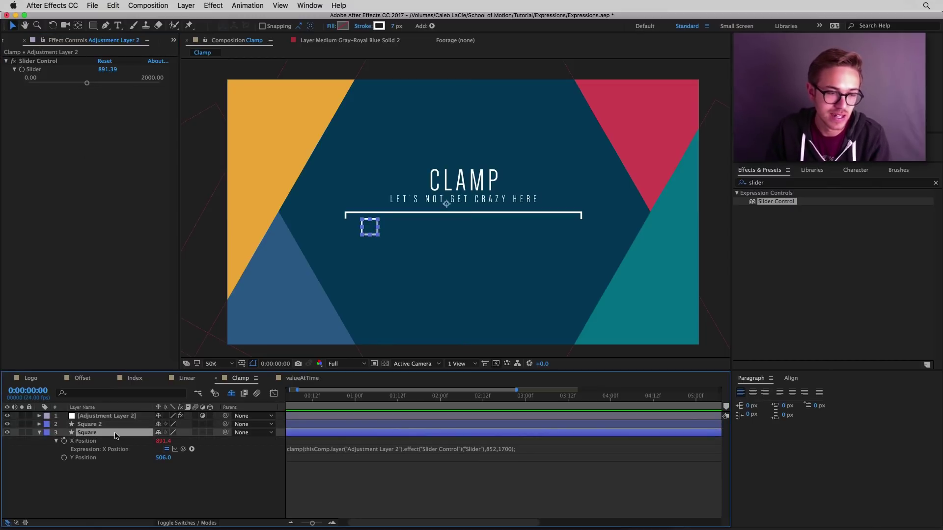
click(400, 449)
key(BackSpace)
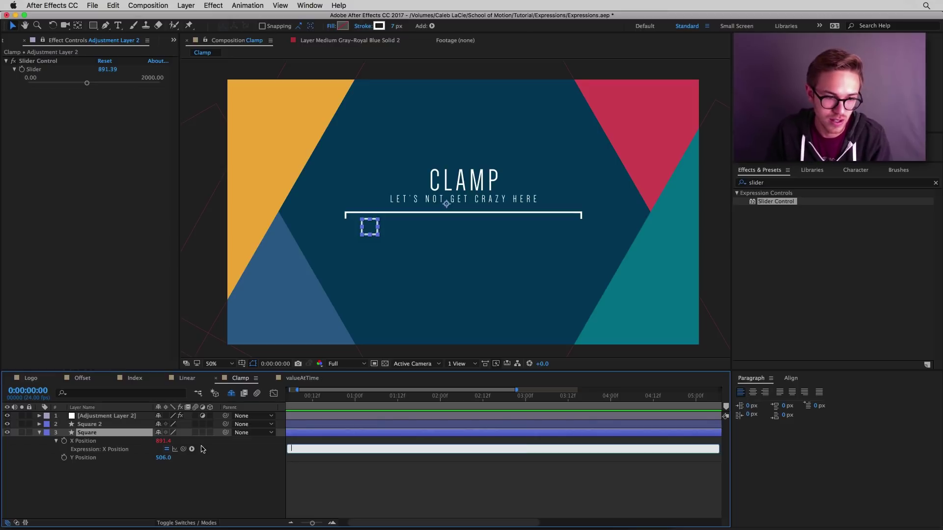
drag(185, 449, 53, 73)
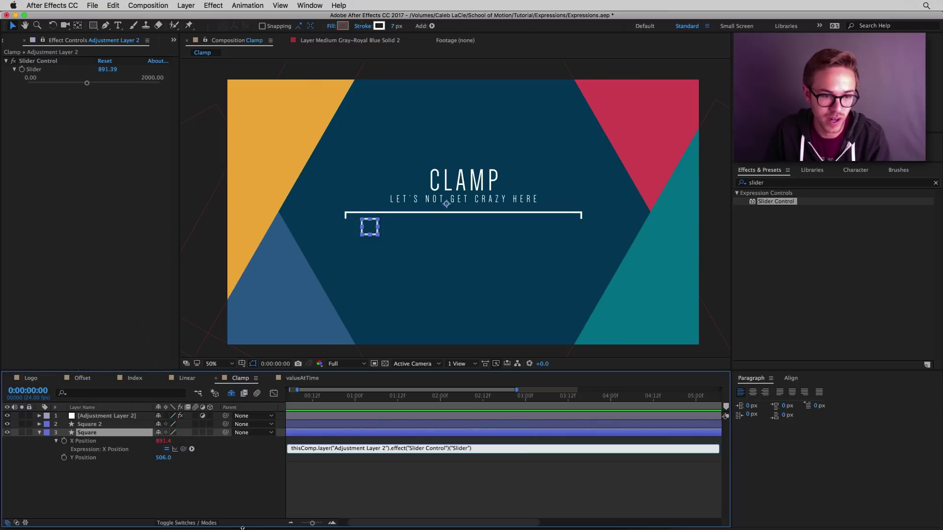
click(256, 488)
Step: Shift the original Square below its copy with an anchor point Y of -94, and run the slider up to 2000 to compare both squares
click(125, 433)
key(a)
drag(171, 441, 118, 449)
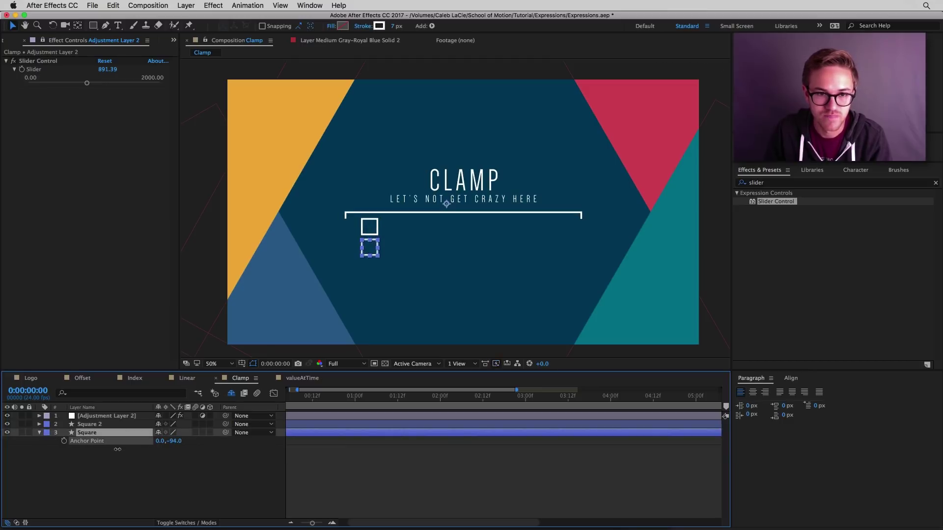
click(117, 449)
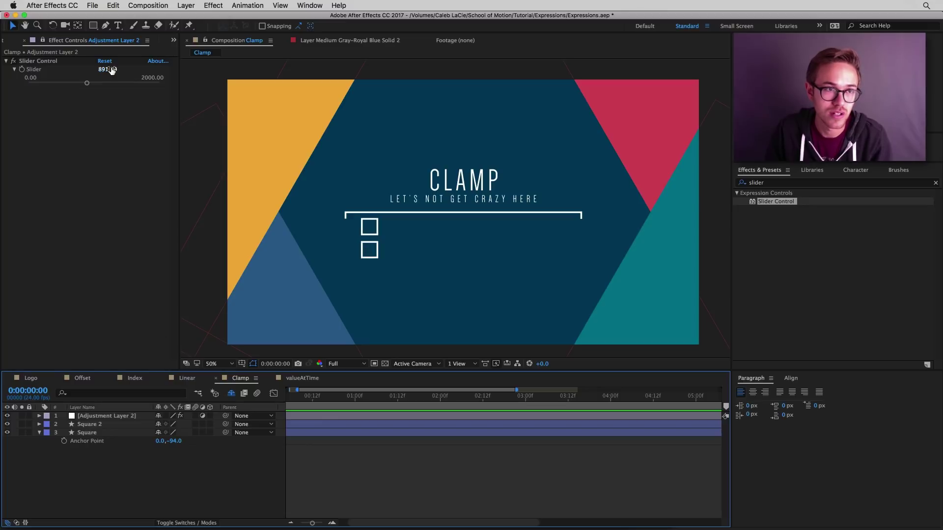
drag(87, 84, 181, 91)
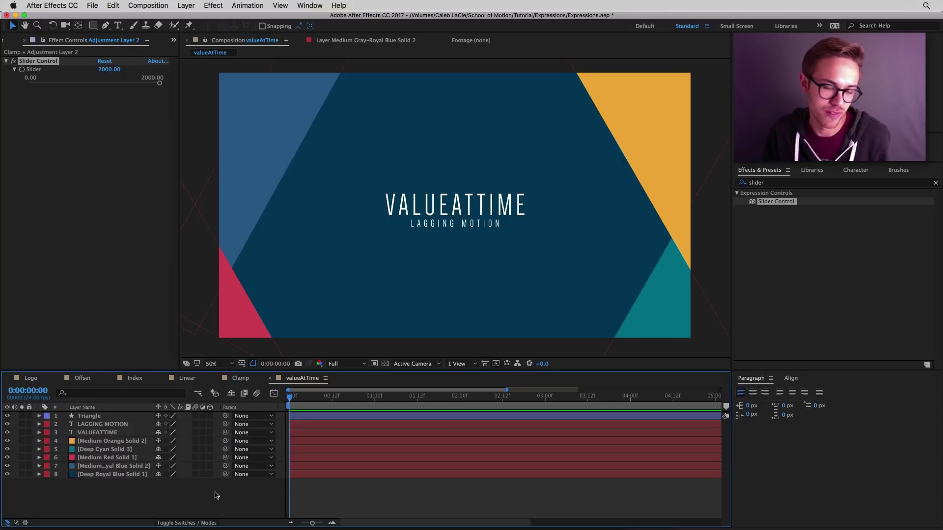
Step: Preview the valueAtTime composition's triangle animation and scrub from the start to 0:00:01:04
key(space)
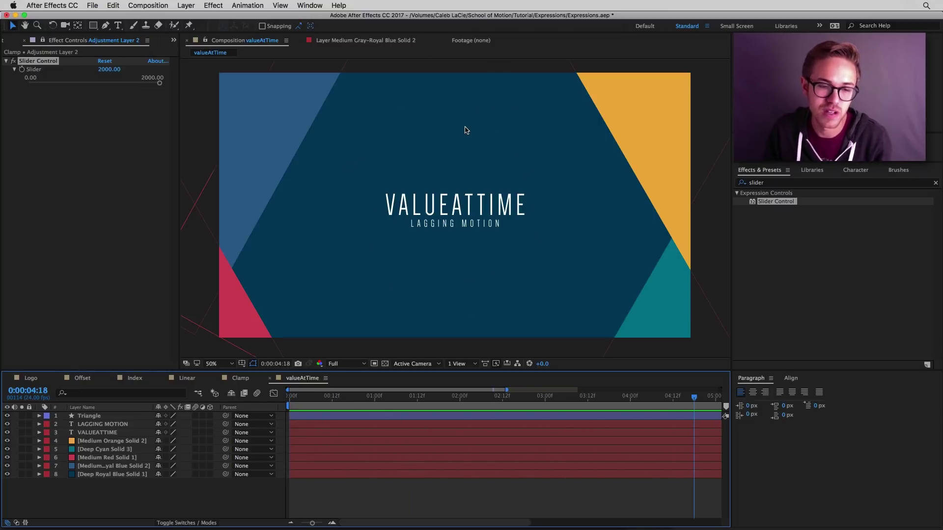
click(293, 401)
drag(293, 400, 392, 409)
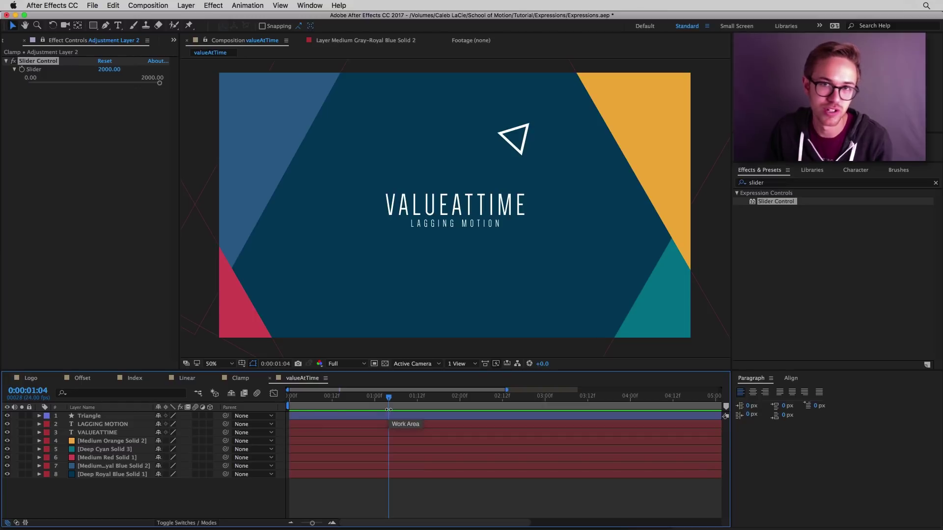
Step: Try duplicating the Triangle layer, offsetting the copy's start by 12 frames, and previewing the staggered motion
click(89, 416)
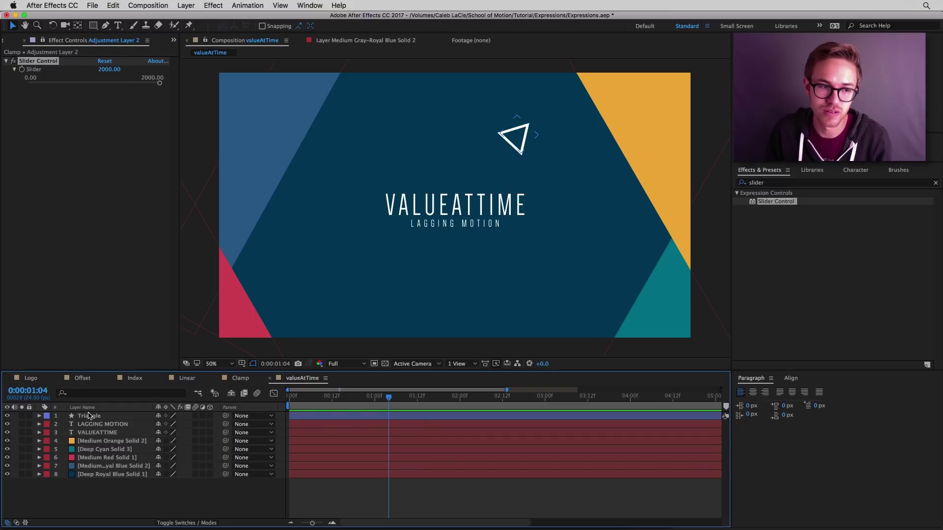
click(89, 416)
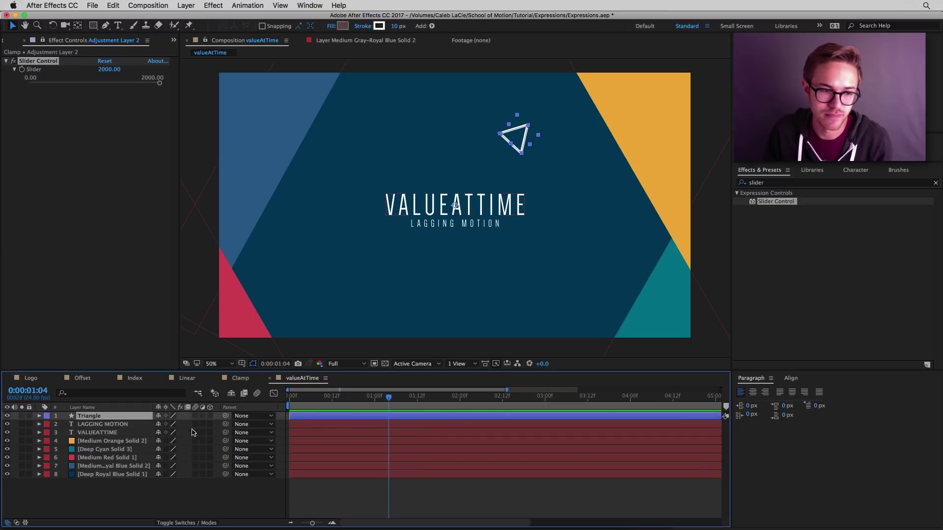
key(super+d)
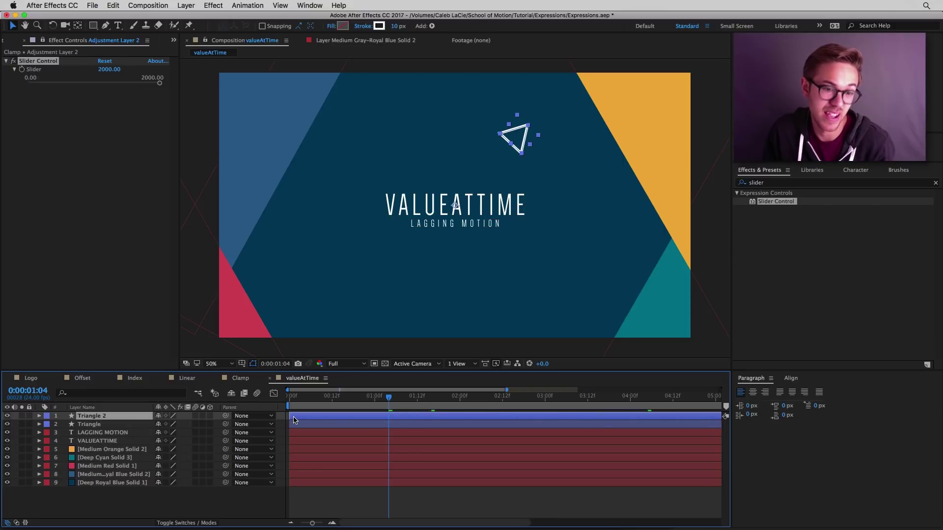
drag(300, 419, 343, 418)
key(Home)
key(space)
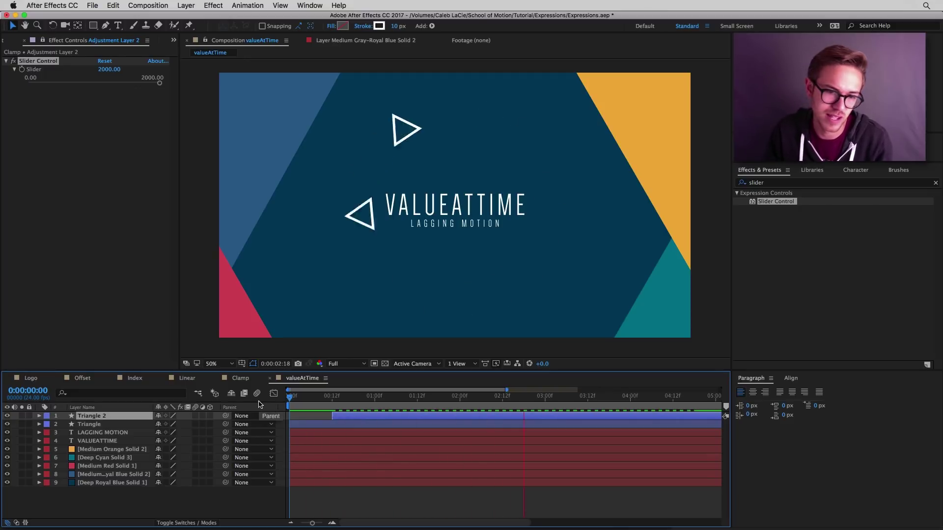
key(space)
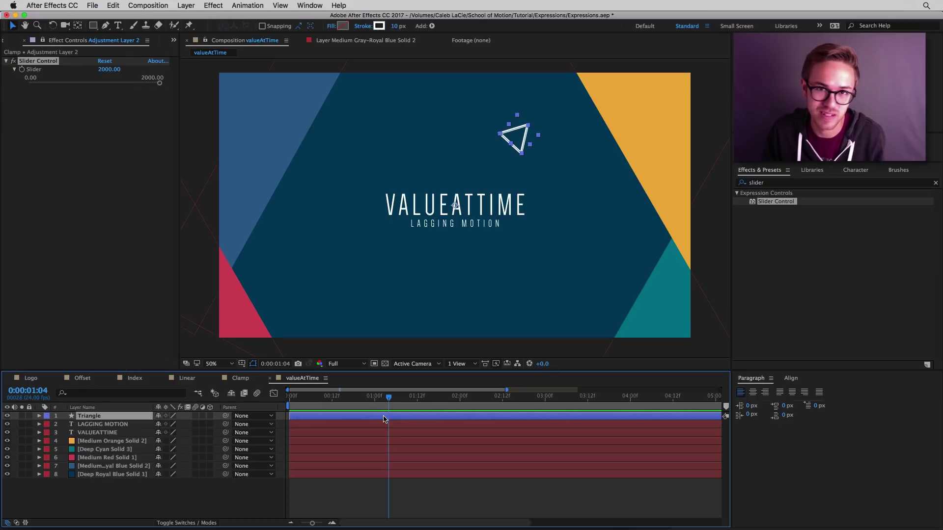
click(208, 492)
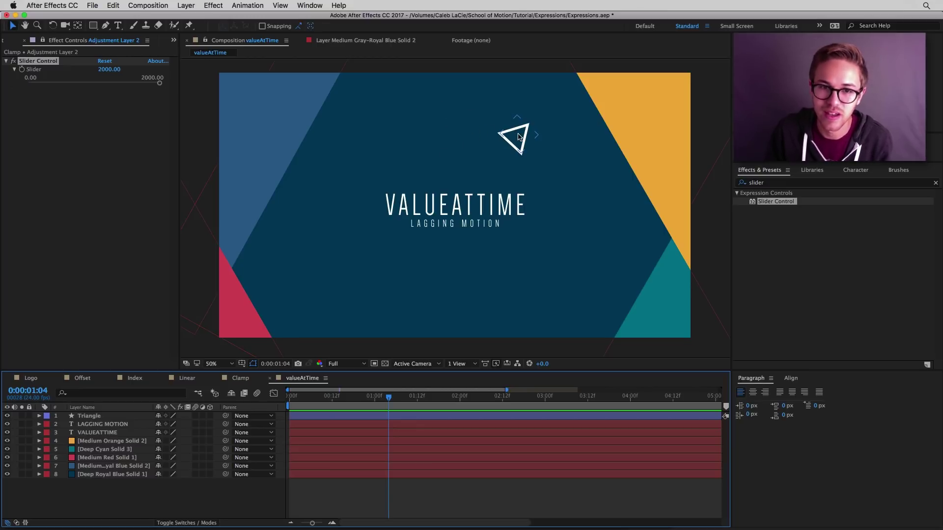
Step: Duplicate the Triangle layer and place the copy directly beneath the original in the layer stack
click(85, 418)
key(super+d)
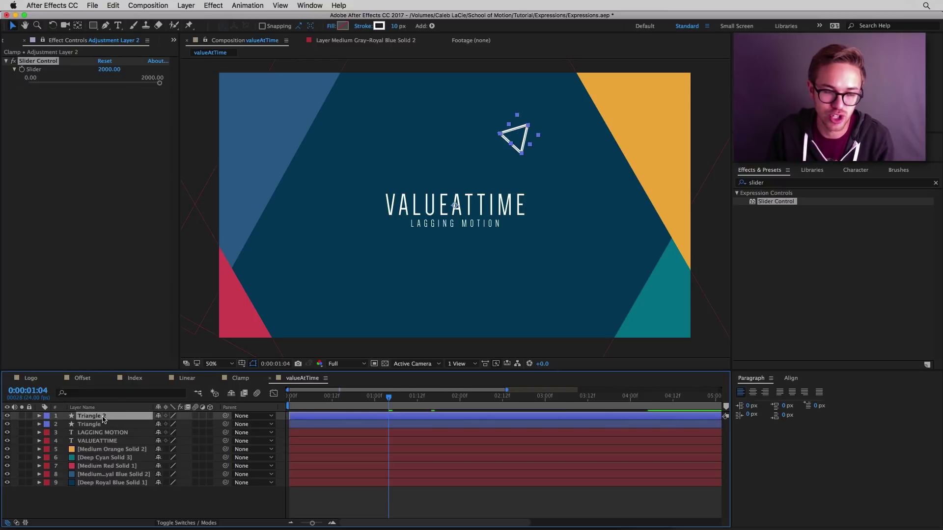
drag(104, 418, 105, 432)
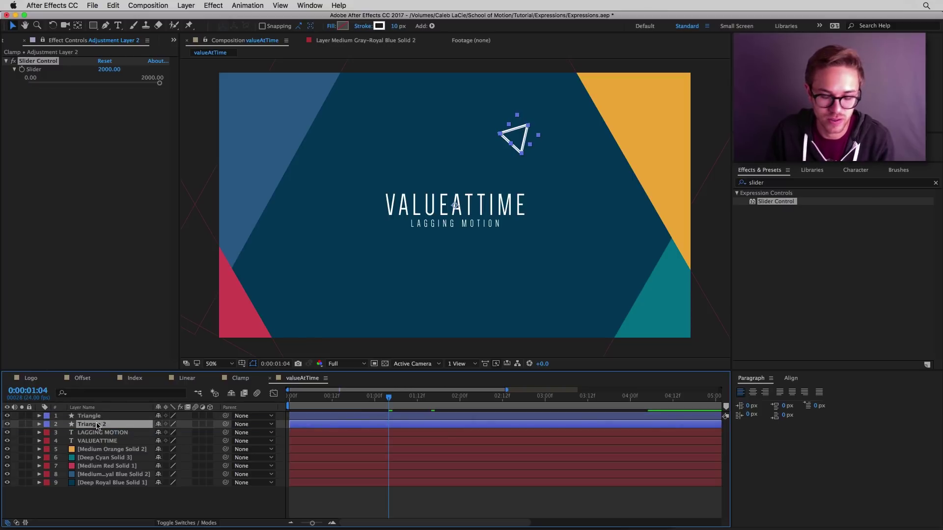
Step: Enlarge the timeline and reveal all modified properties of Triangle and the keyframed properties of Triangle 2, with the composition view at 25%
click(99, 415)
key(u)
key(u)
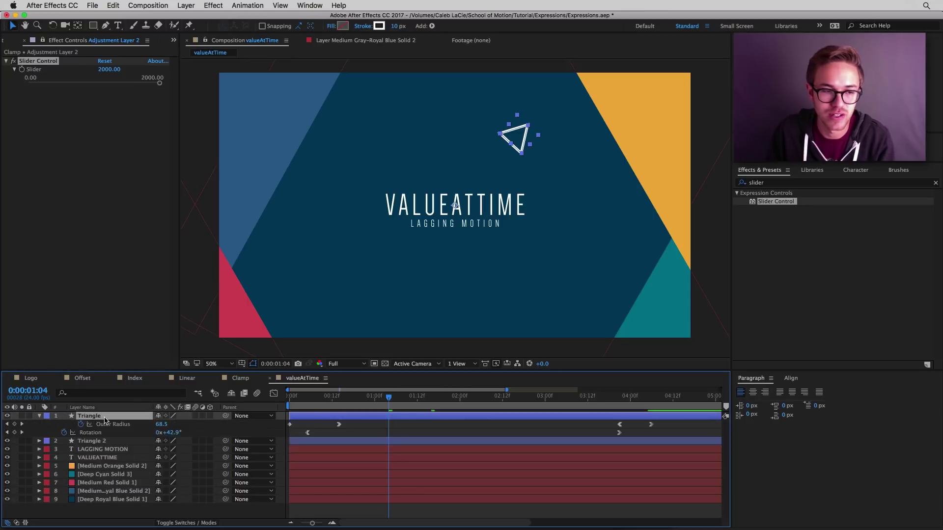
drag(153, 371, 178, 262)
key(comma)
key(comma)
key(comma)
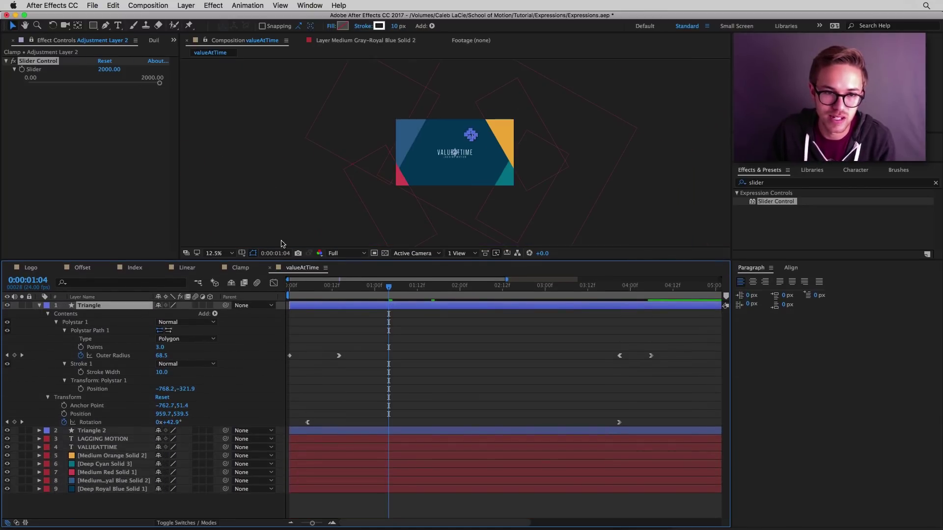
drag(334, 259, 344, 236)
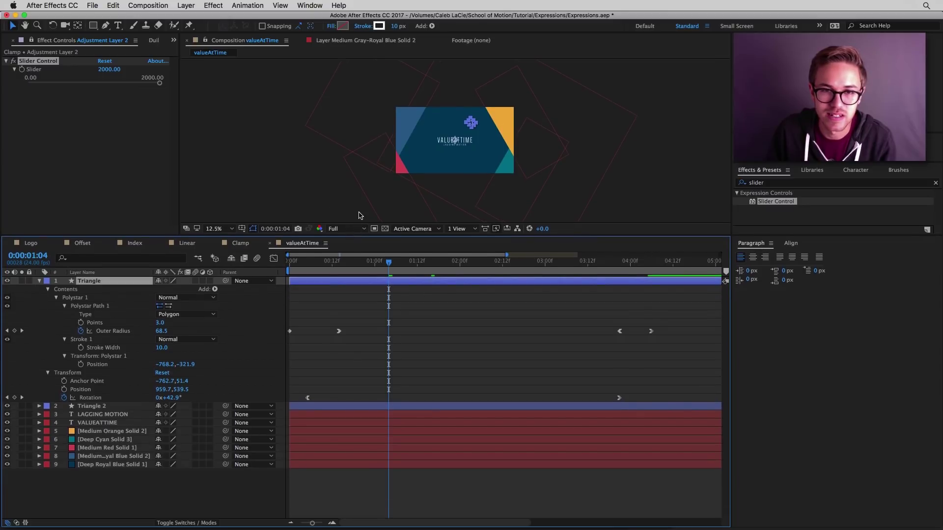
key(period)
click(106, 407)
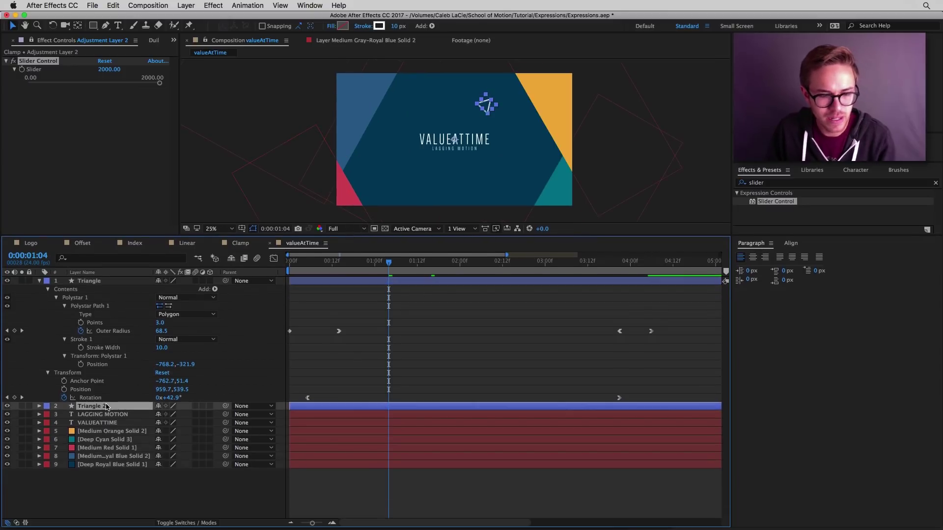
key(u)
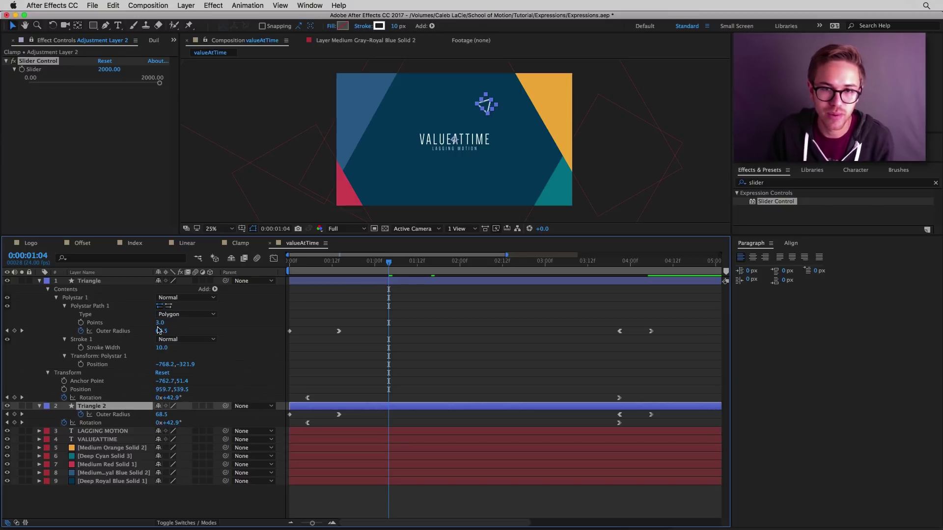
Step: Examine the Triangle layer's Polystar 1 path and scrub through its Outer Radius and Rotation keyframes, ending at 0:00:00:01
click(86, 298)
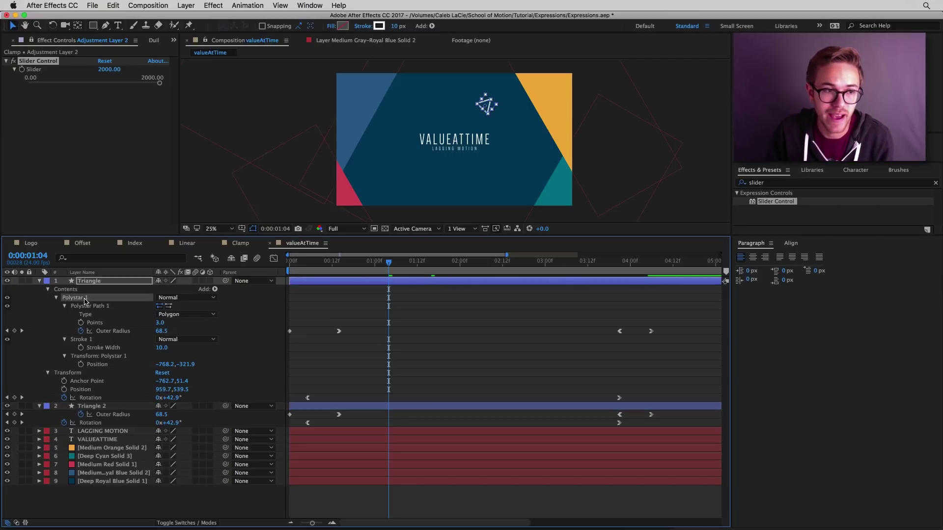
click(102, 307)
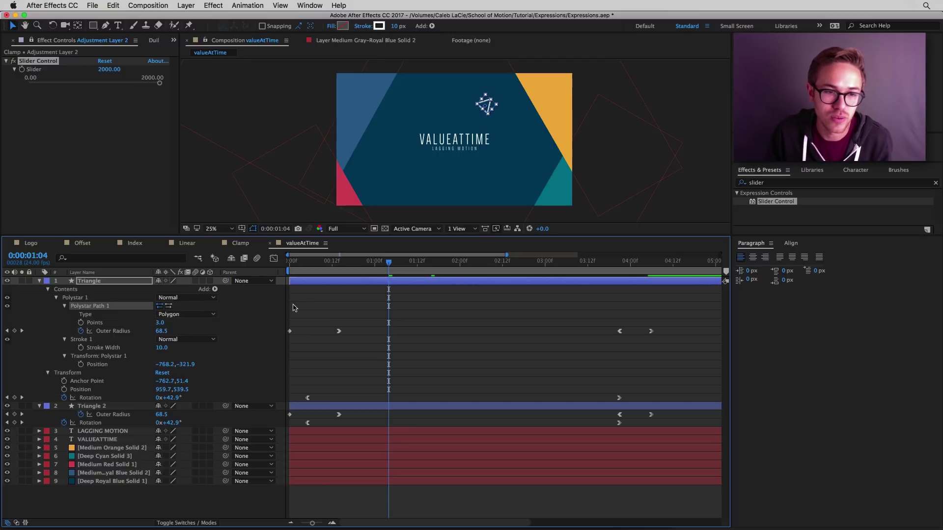
drag(361, 266, 376, 288)
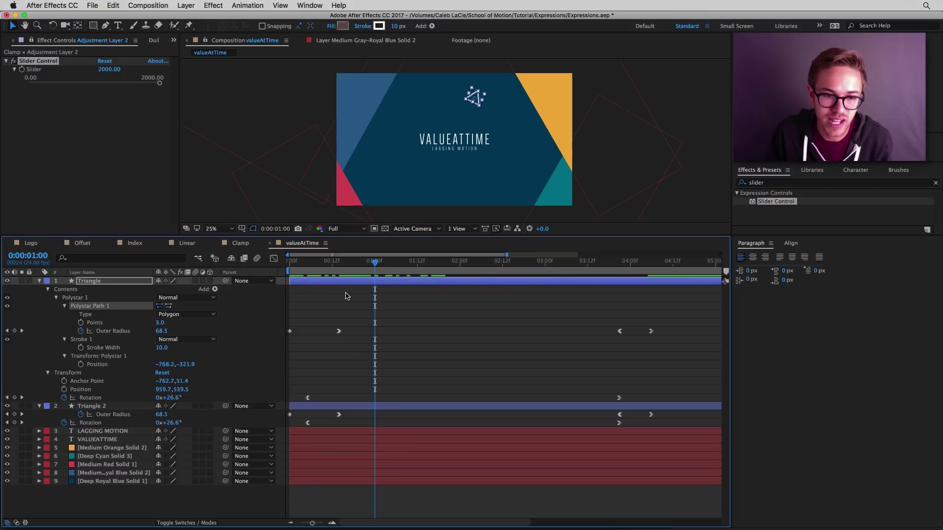
drag(317, 265, 620, 320)
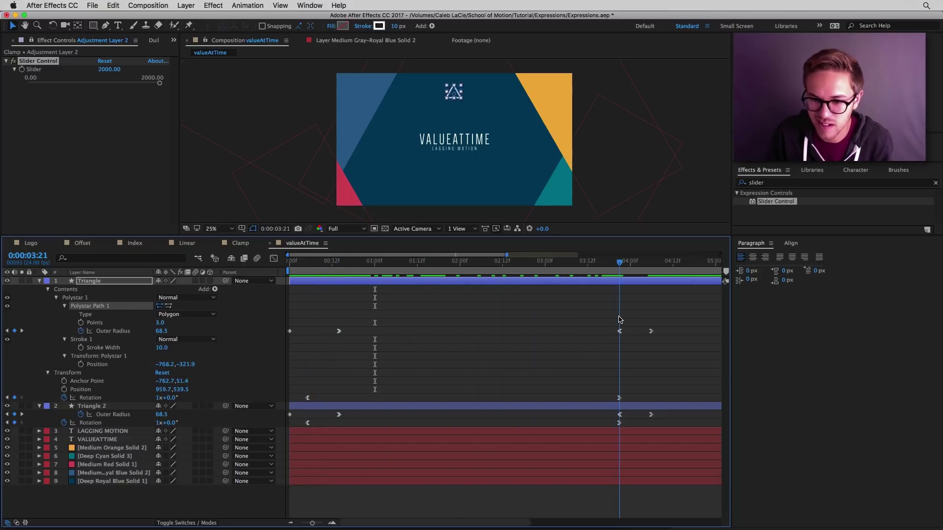
drag(618, 320, 293, 364)
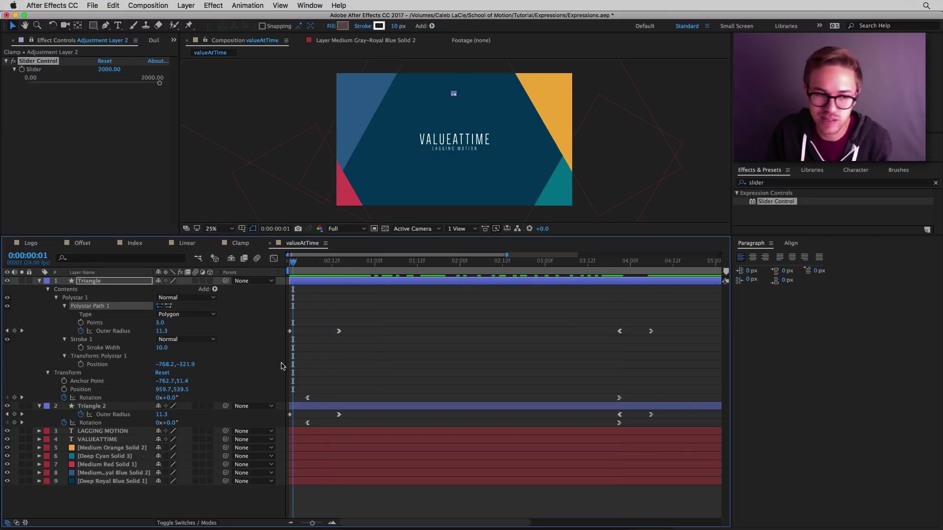
Step: Add an expression to Triangle 2's Outer Radius that references Triangle's Outer Radius and ends with .valueAtTime(time-.5);
alt+click(81, 415)
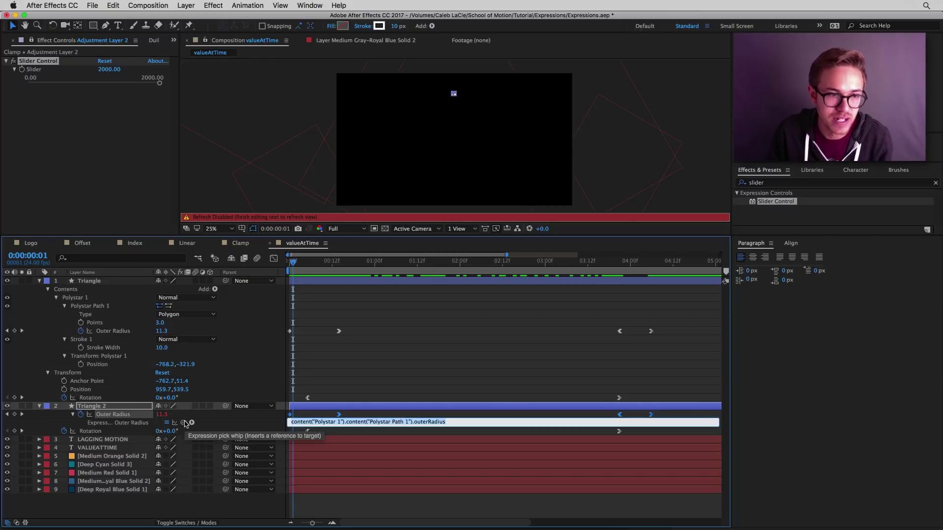
drag(184, 423, 133, 335)
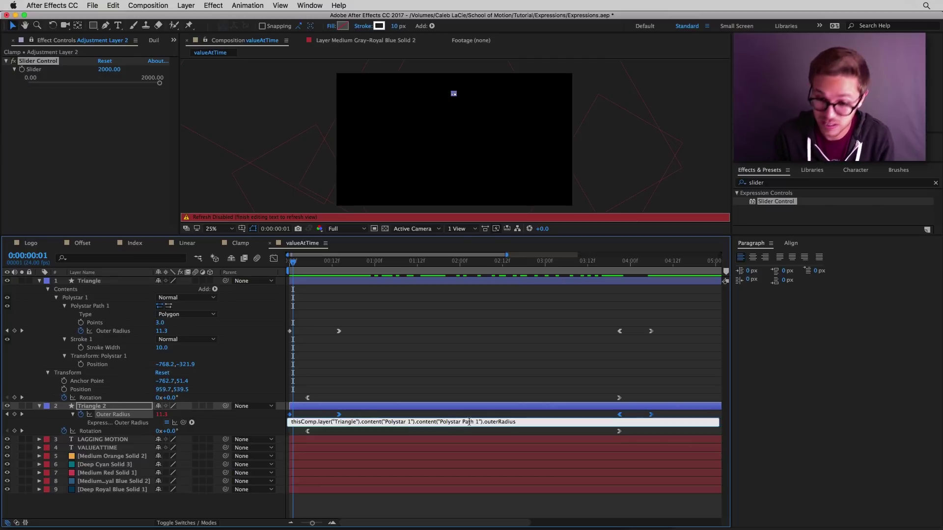
text(.valueAtTime)
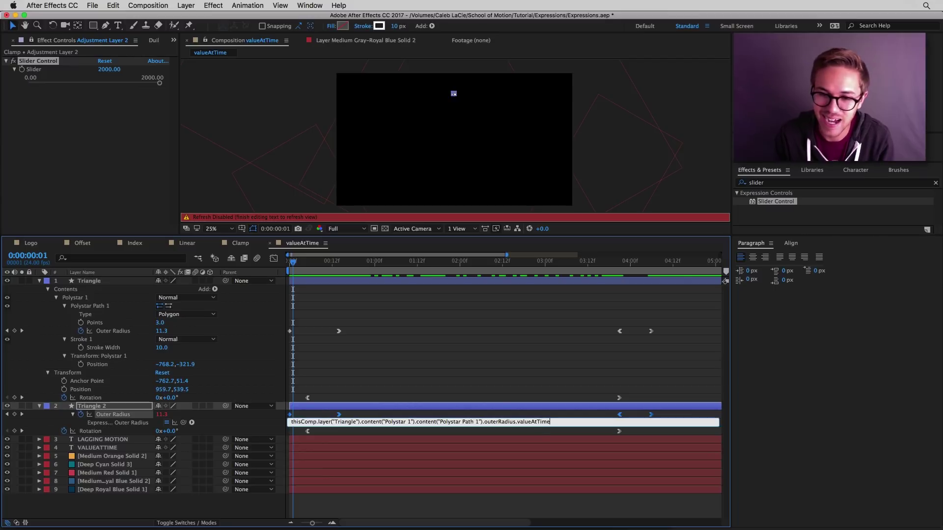
text((time-.5);)
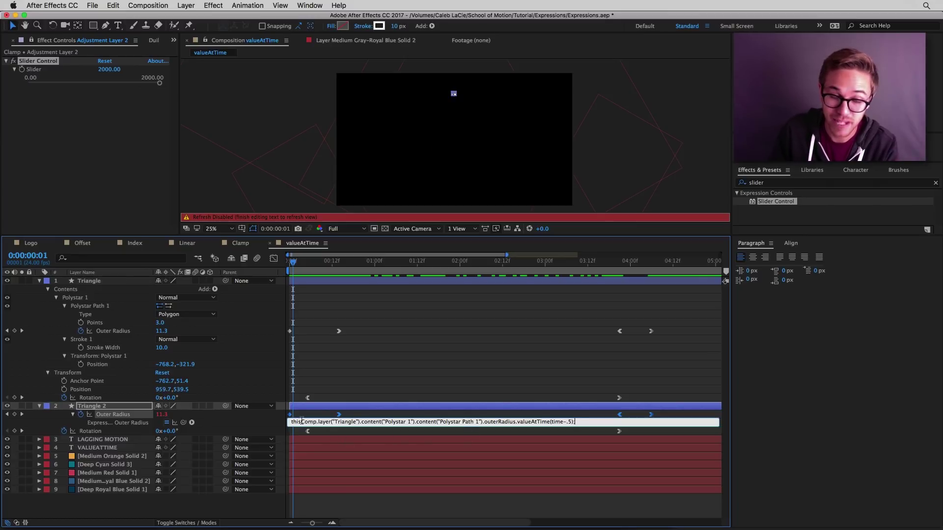
Step: Review the parts of Triangle 2's Outer Radius expression, replace the layer name "Triangle" with index-1, and apply it
drag(292, 422, 335, 421)
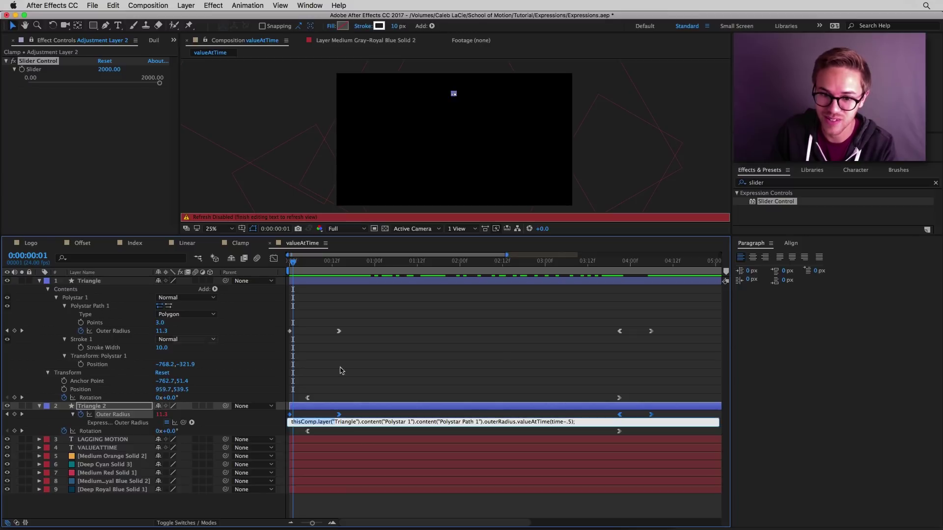
drag(485, 422, 548, 423)
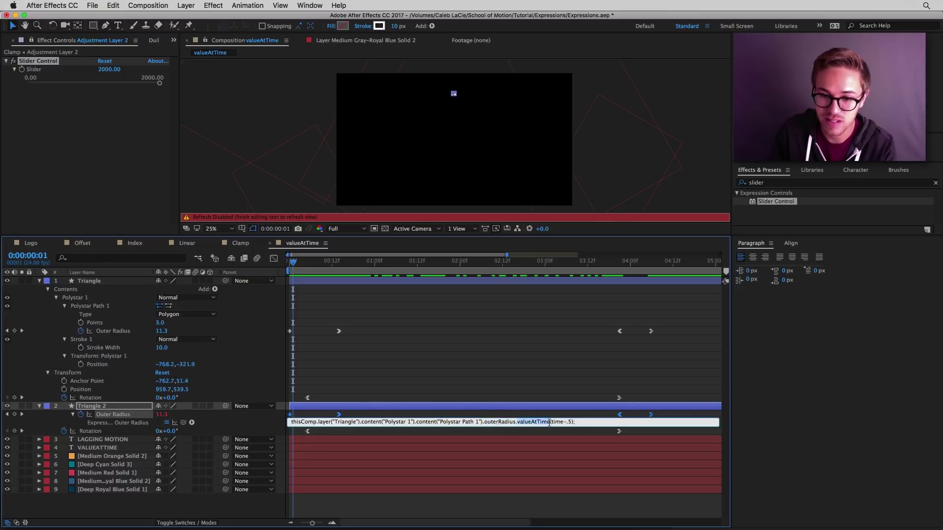
drag(550, 422, 562, 422)
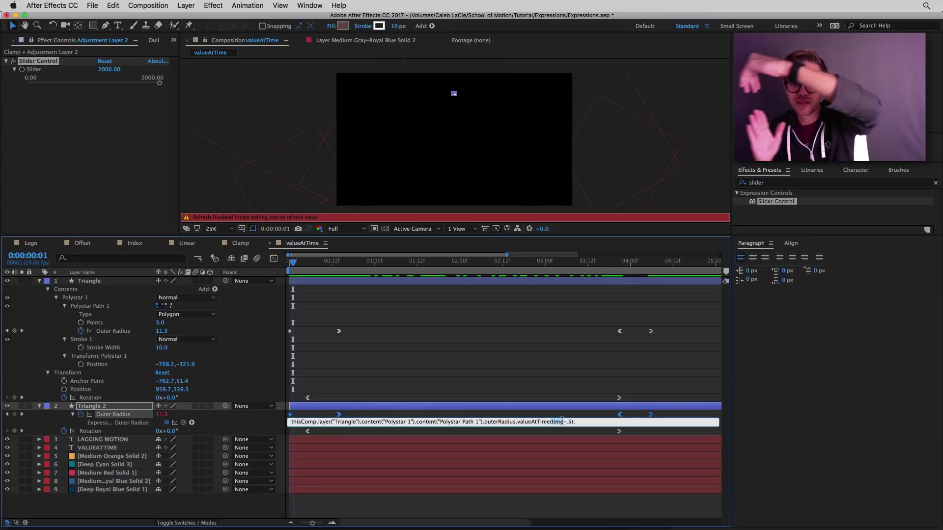
click(563, 421)
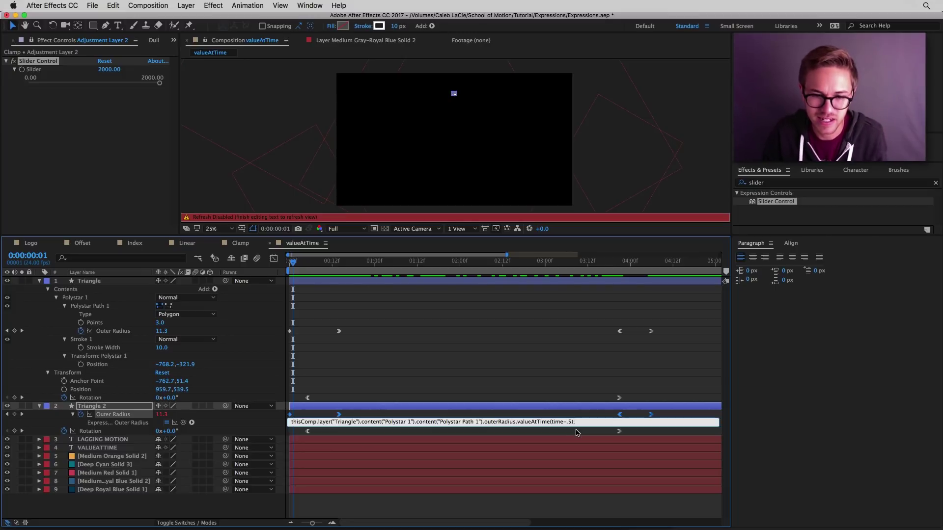
double_click(346, 422)
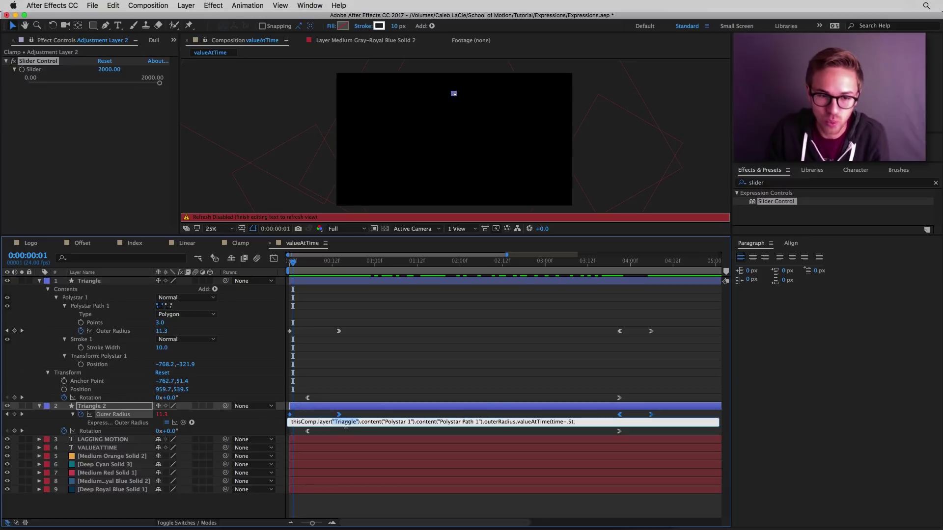
drag(359, 422, 334, 422)
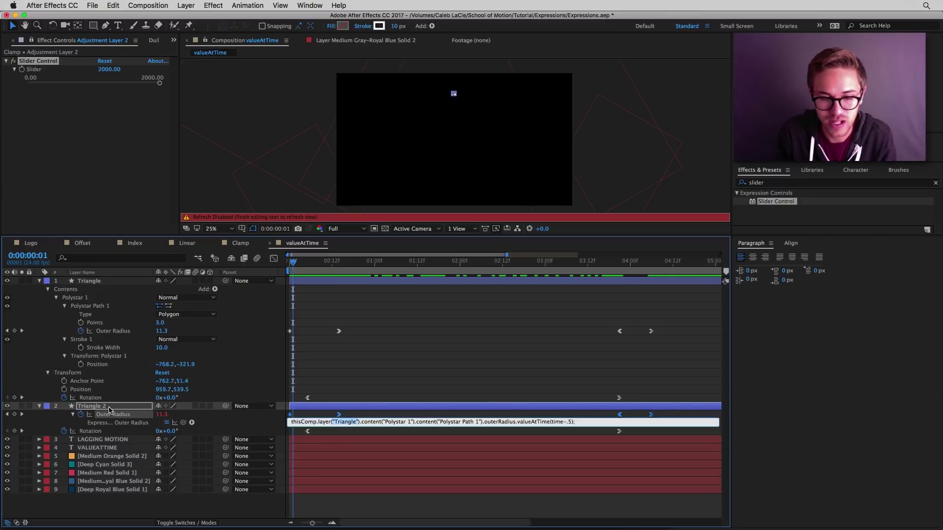
text(index)
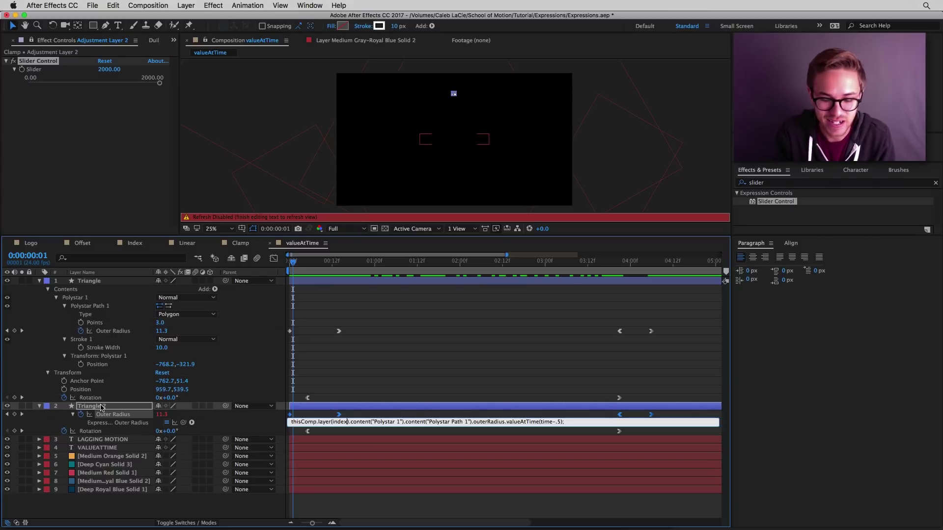
text(-1)
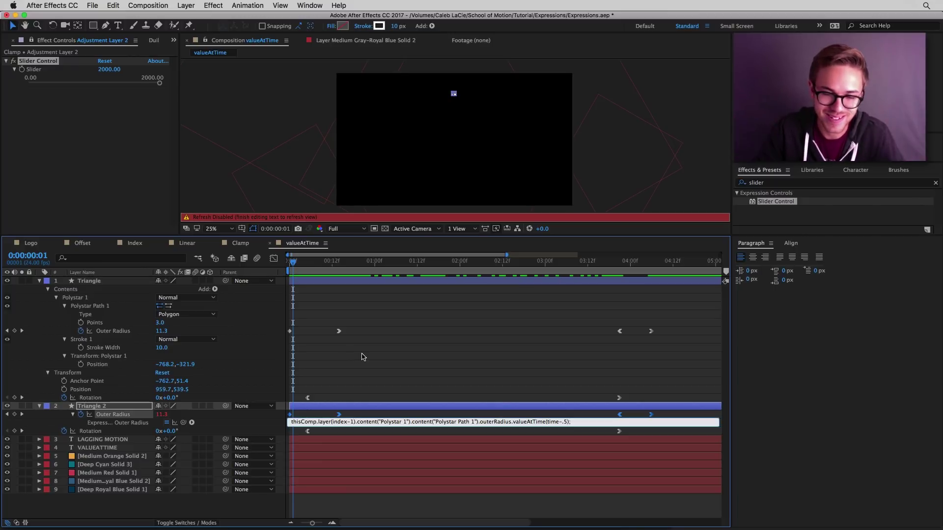
click(433, 386)
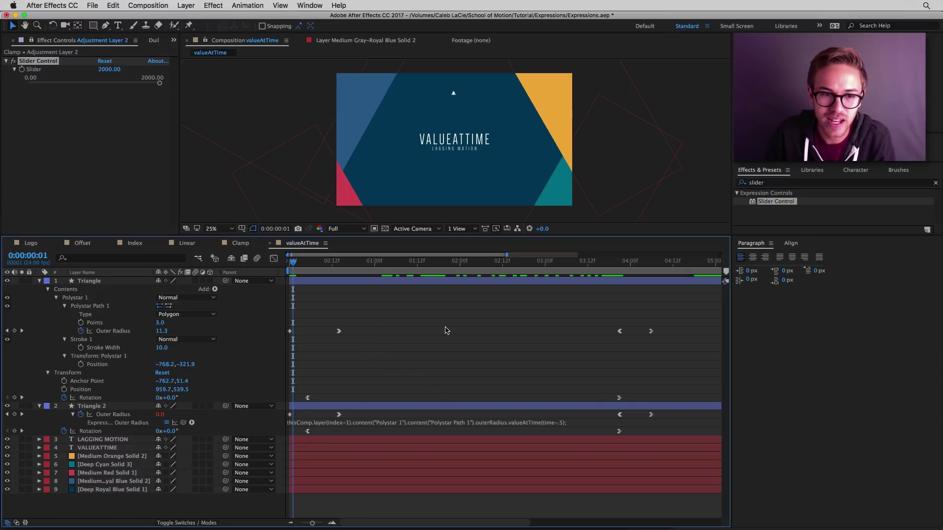
Step: Enlarge the composition view to 50% and preview the delayed Outer Radius animation of the two triangles
drag(431, 237, 456, 365)
scroll(456, 281, up, 2)
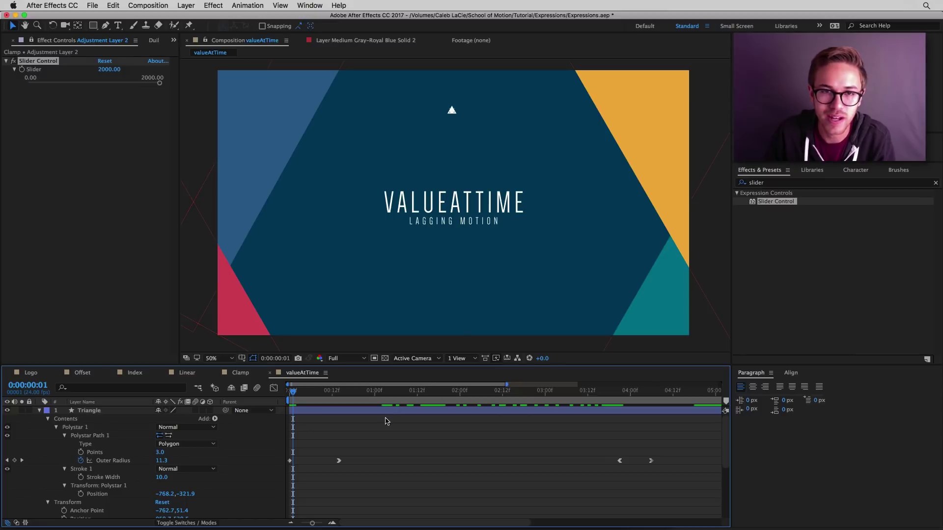
key(space)
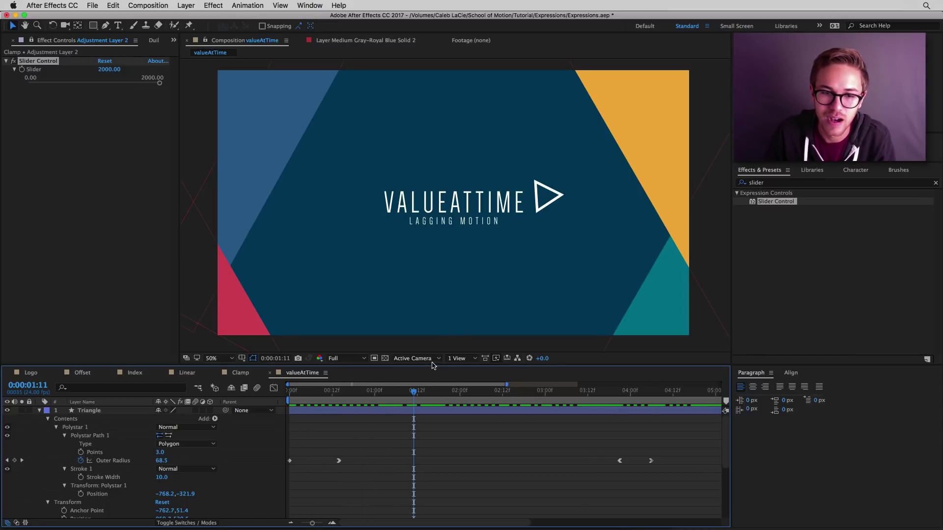
drag(387, 393, 354, 403)
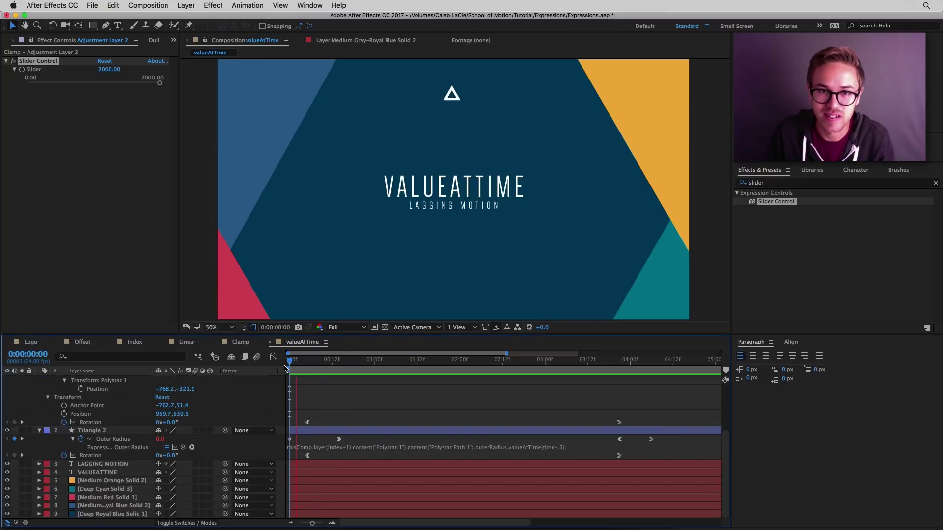
key(space)
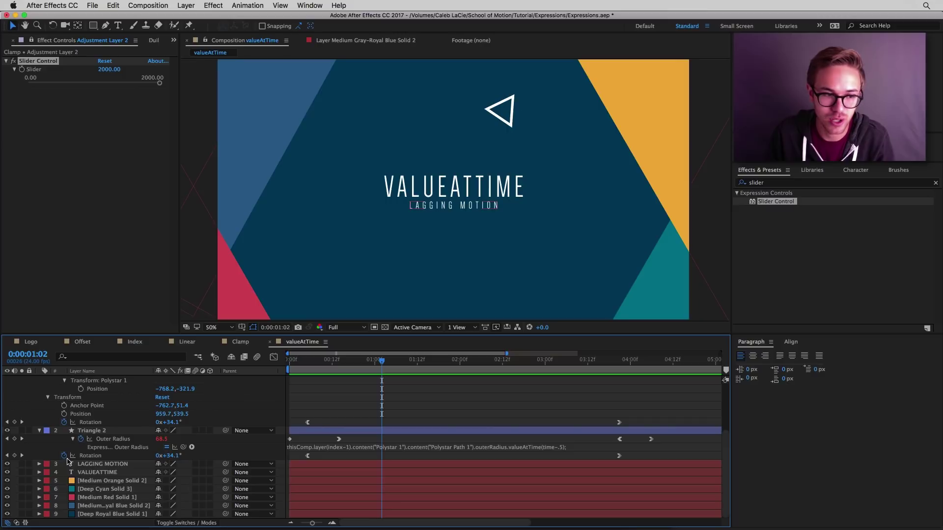
Step: Give Triangle 2's Rotation the expression thisComp.layer(index-1).transform.rotation.valueAtTime(time-.5); and preview the animation from the start
alt+click(64, 456)
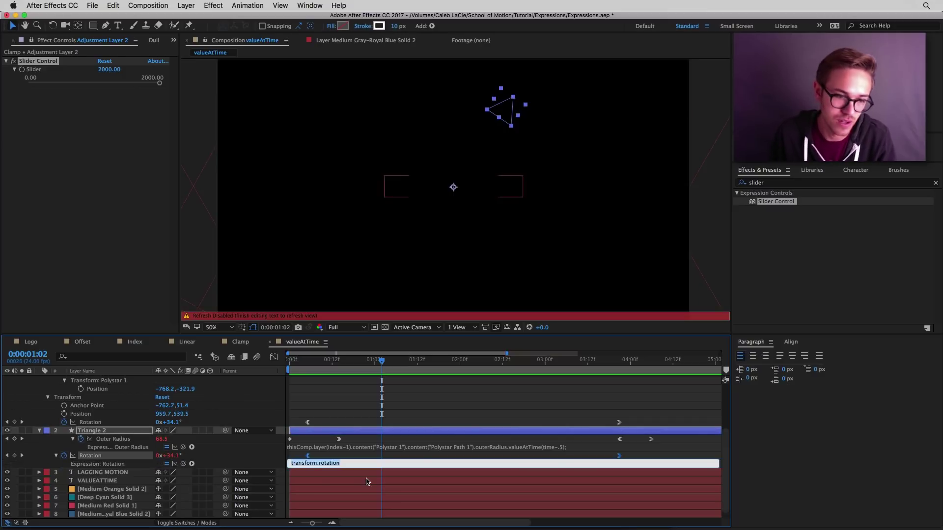
drag(183, 463, 123, 427)
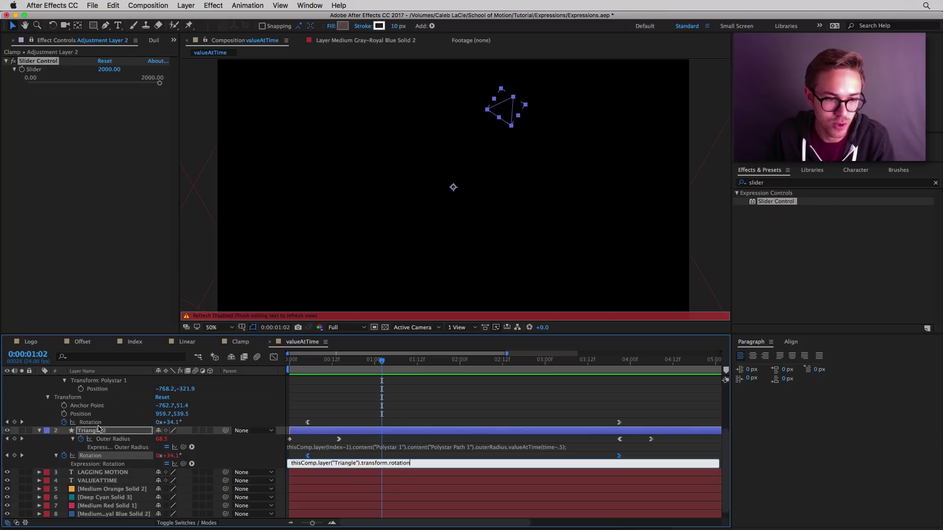
drag(357, 463, 332, 463)
text(index-1).transform.rotation)
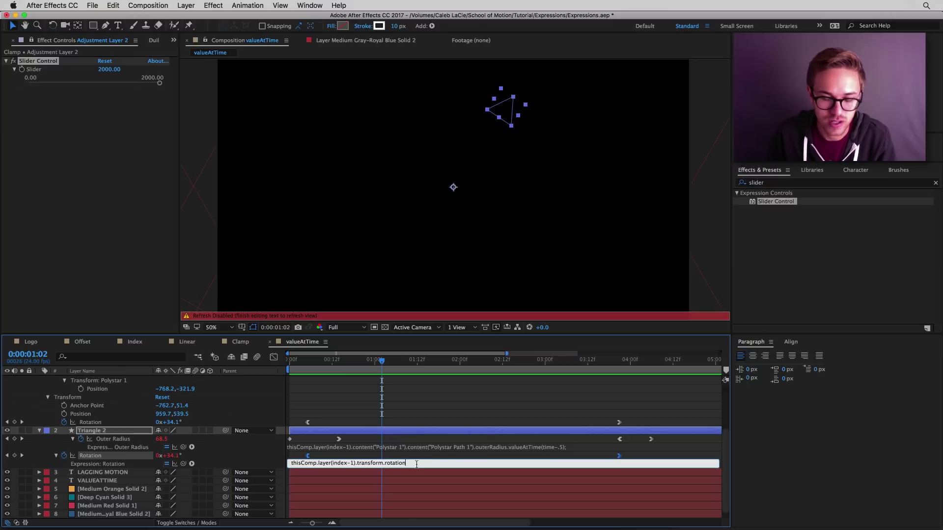
text(.valueAtTime)
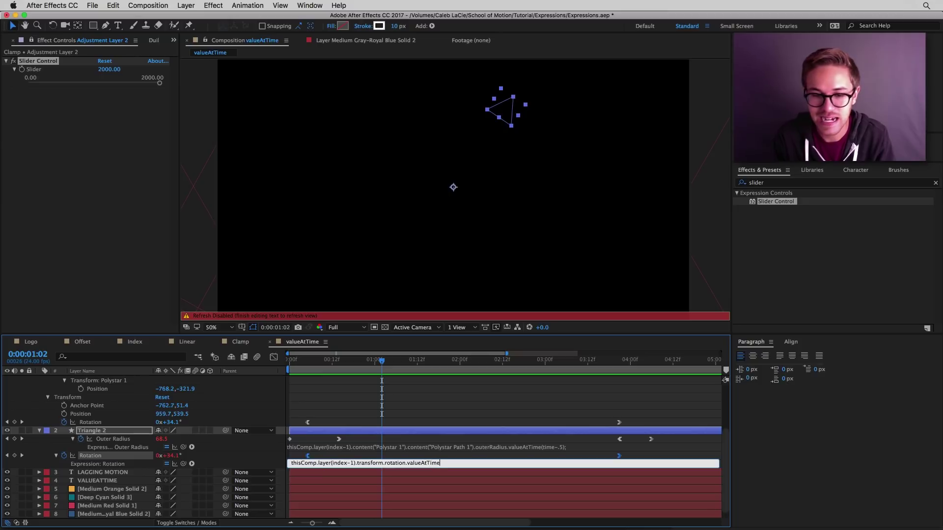
text((time-.5);)
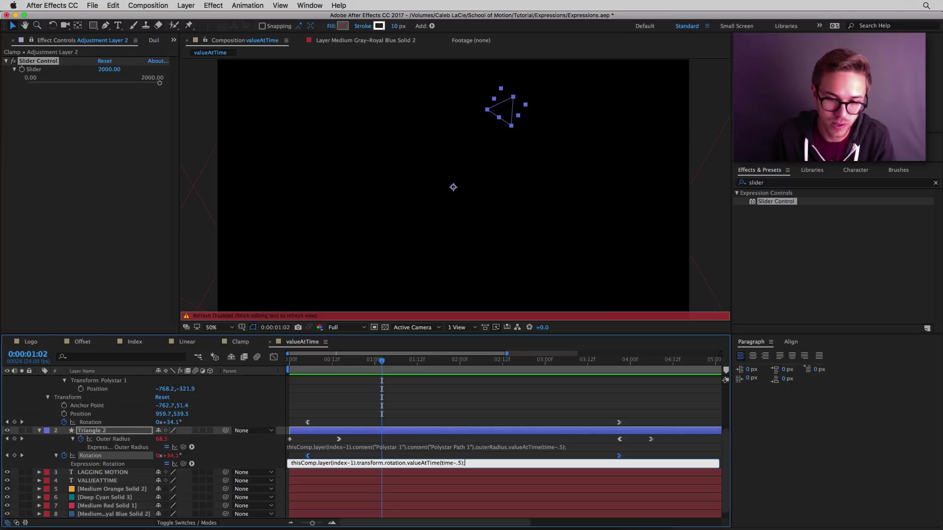
click(441, 398)
drag(381, 361, 290, 364)
key(space)
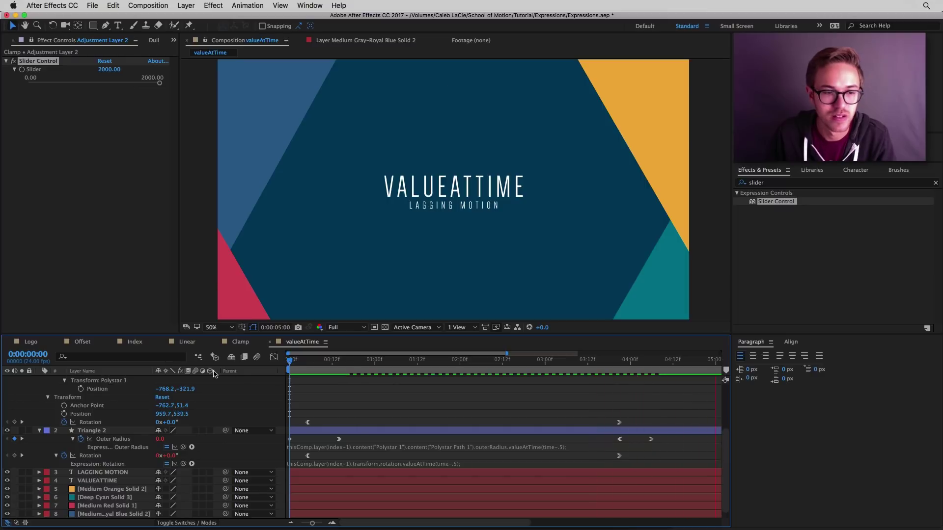
Step: Collapse the properties of Triangle and Triangle 2, and duplicate the Triangle 2 layer four times
scroll(76, 430, up, 5)
click(40, 380)
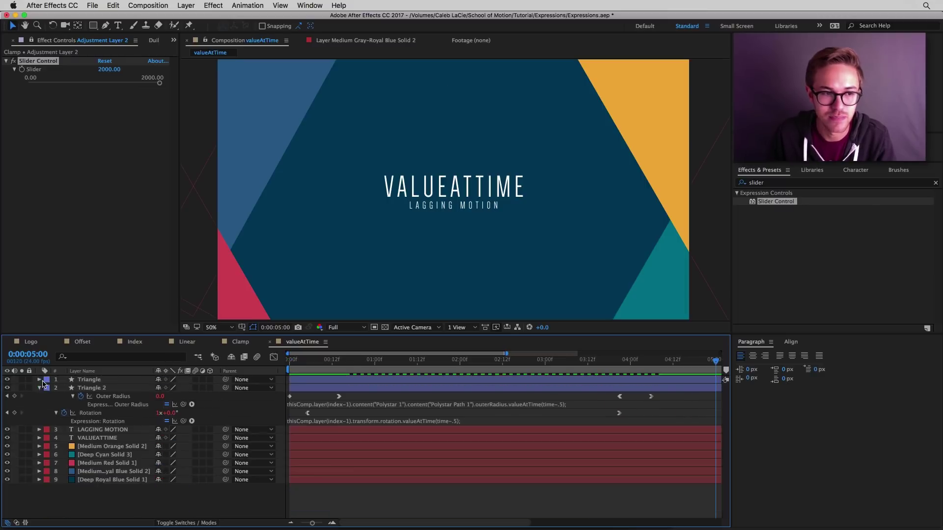
click(39, 388)
click(103, 388)
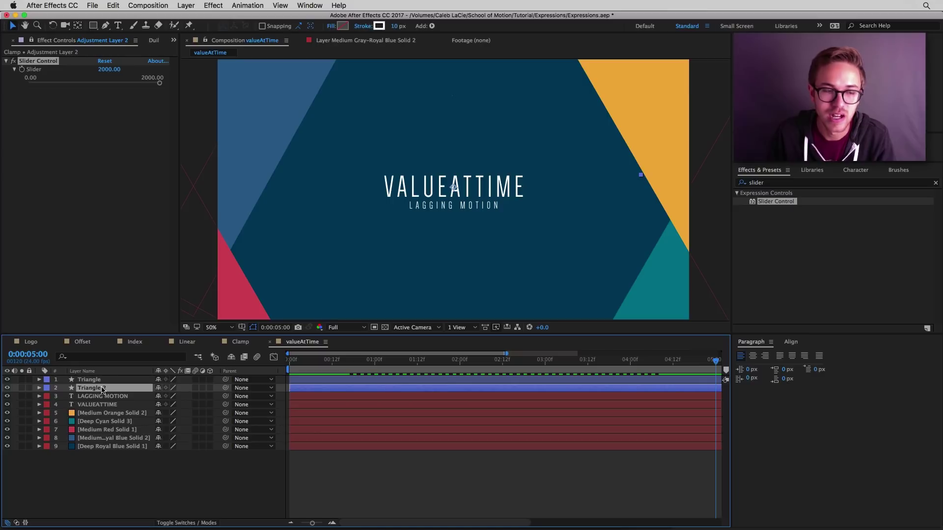
key(super+d)
key(super+d)
key(super+d)
key(super+d)
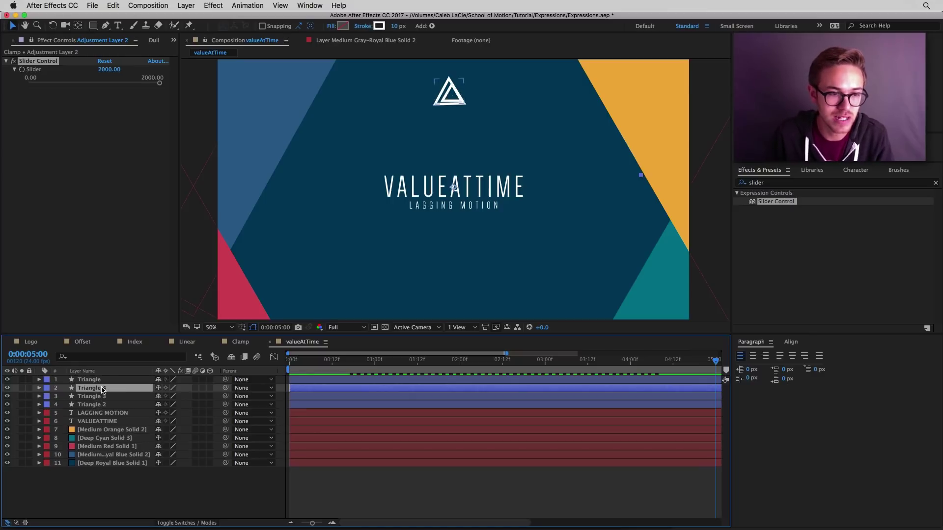
Step: Preview the lagging triangles from the start, and scrub the animation with the timeline zoomed out to the full composition length
key(Home)
key(space)
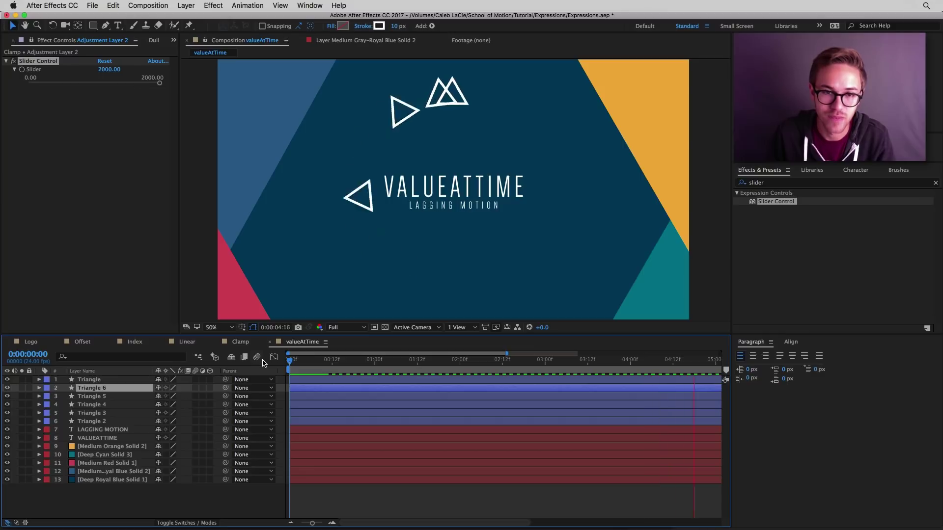
key(space)
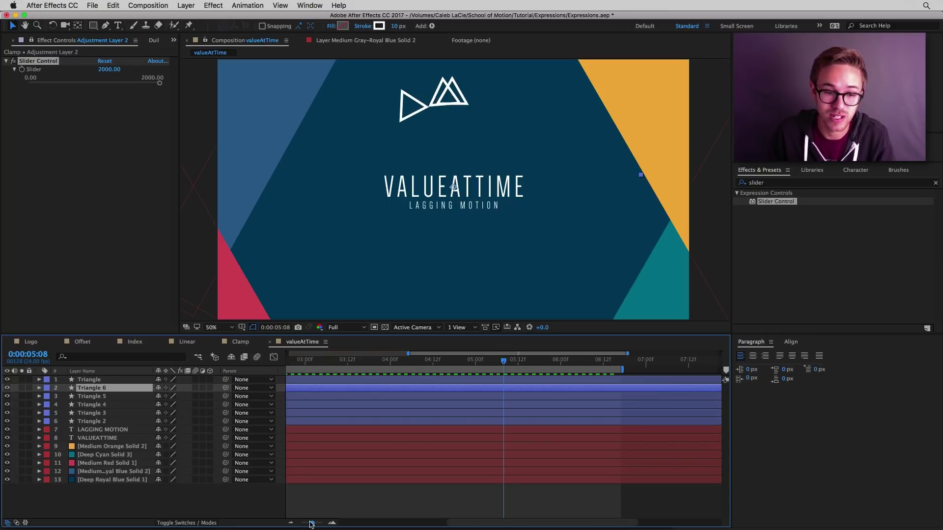
drag(311, 523, 283, 525)
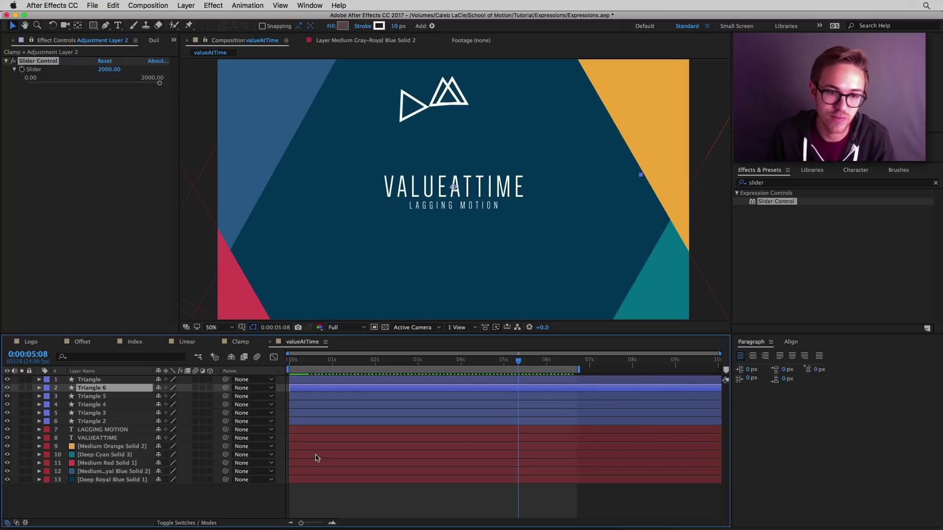
drag(304, 362, 310, 363)
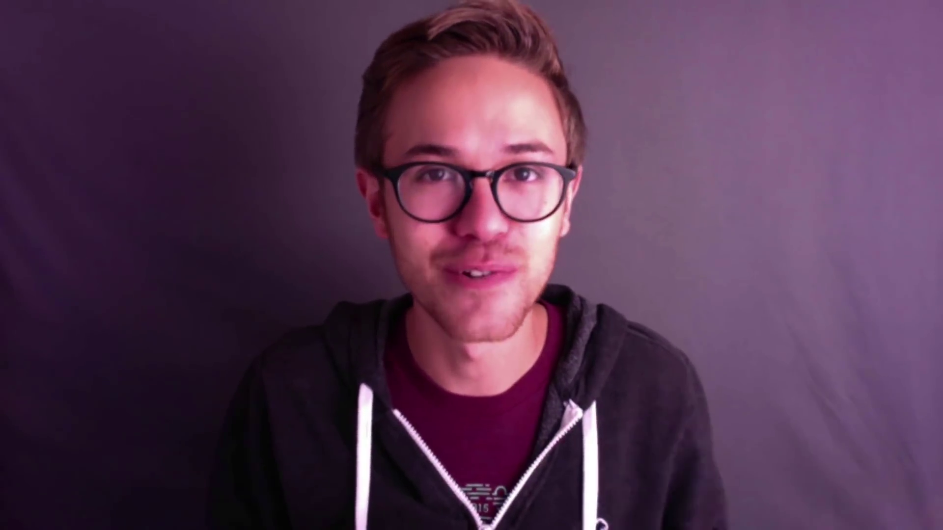